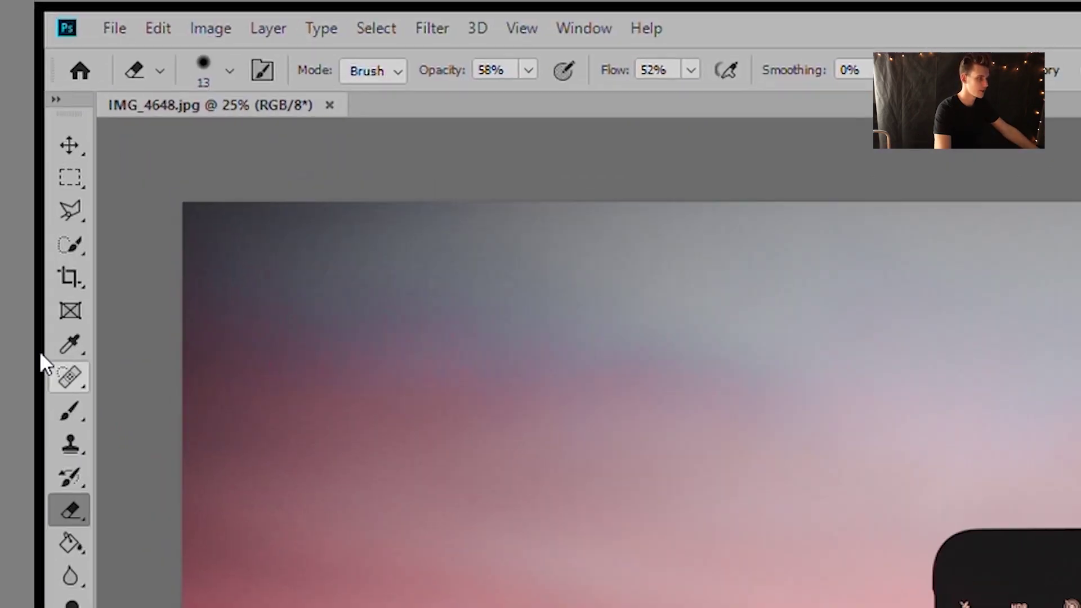
Crop the photo to a 4:5 portrait ratio centred on the hand-held phone.
{"action": "left_click", "coordinate": [51, 113]}
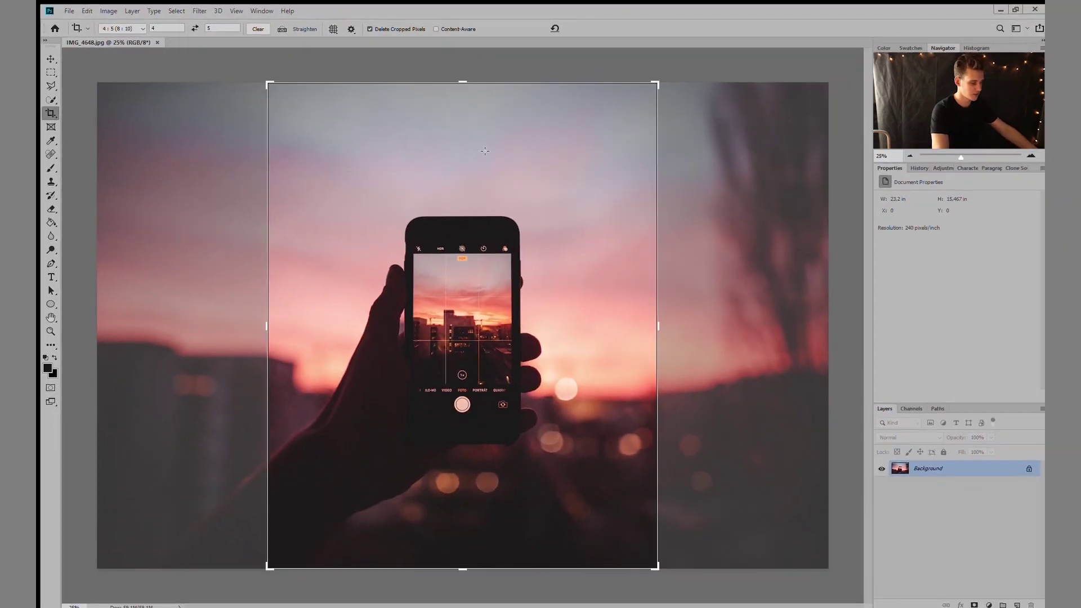
{"action": "double_click", "coordinate": [483, 149]}
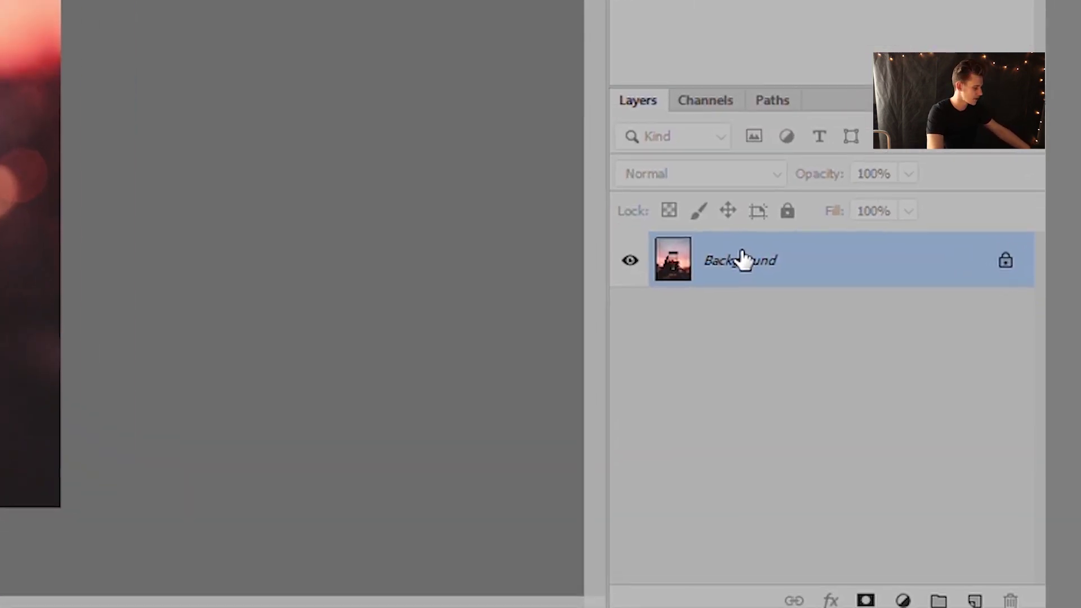
Duplicate the Background layer and set the copy's opacity to 50%.
{"action": "key", "text": "ctrl+j"}
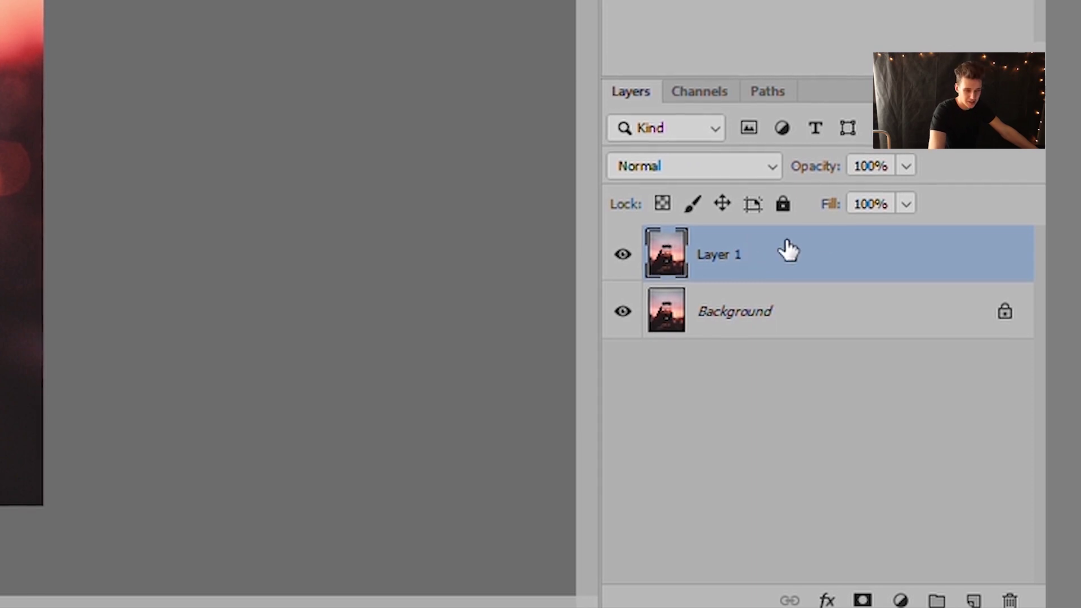
{"action": "left_click", "coordinate": [899, 158]}
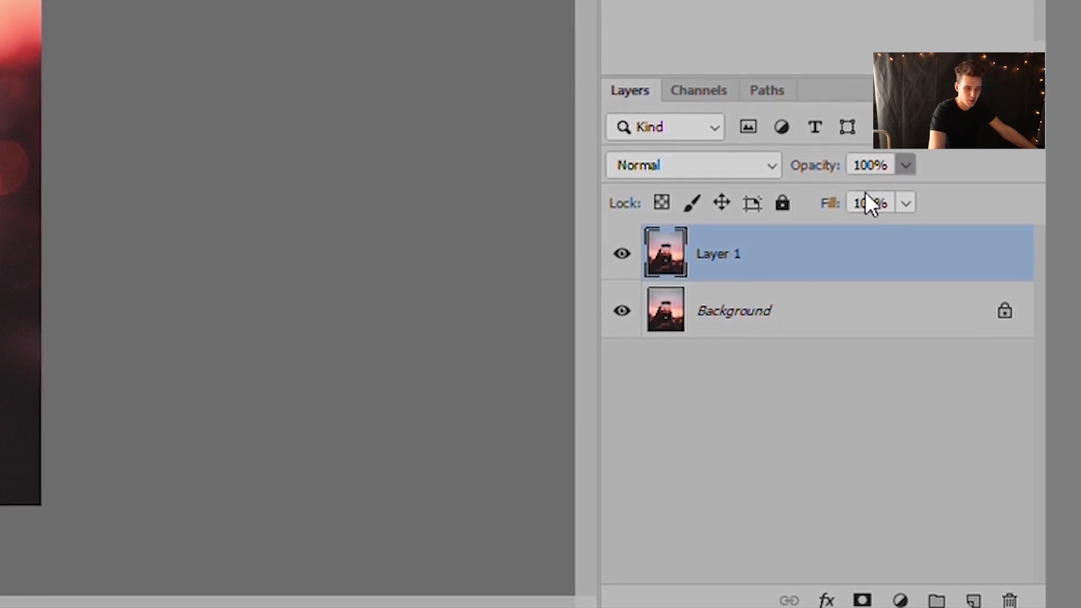
{"action": "left_click", "coordinate": [839, 180]}
{"action": "left_click_drag", "start_coordinate": [839, 180], "coordinate": [833, 179]}
{"action": "left_click", "coordinate": [792, 245]}
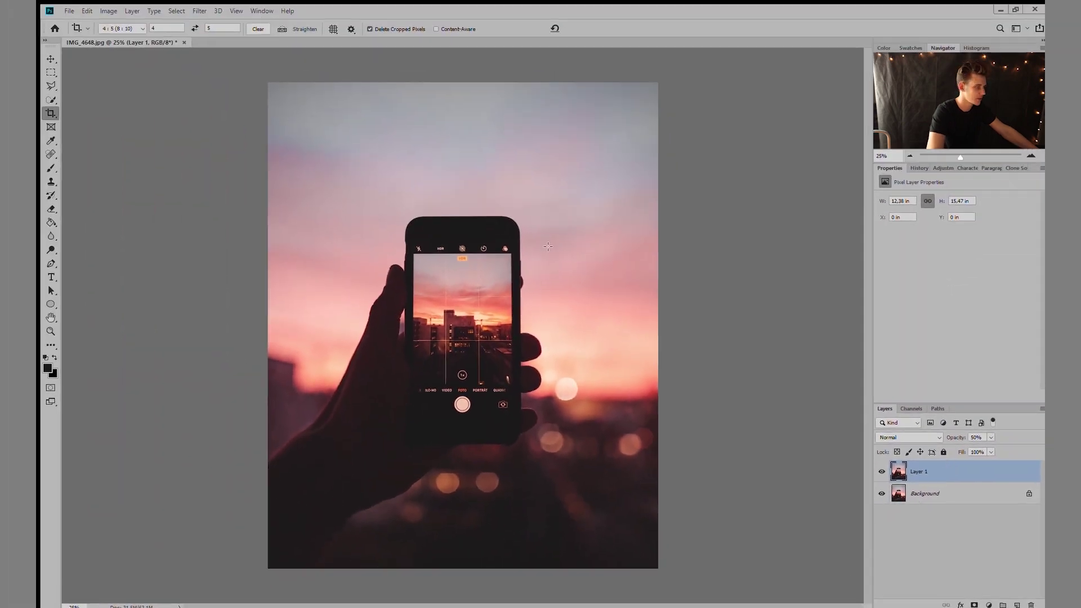
Scale Layer 1 down to about 38% over the phone's screen and set its opacity to 100%.
{"action": "left_click", "coordinate": [50, 59]}
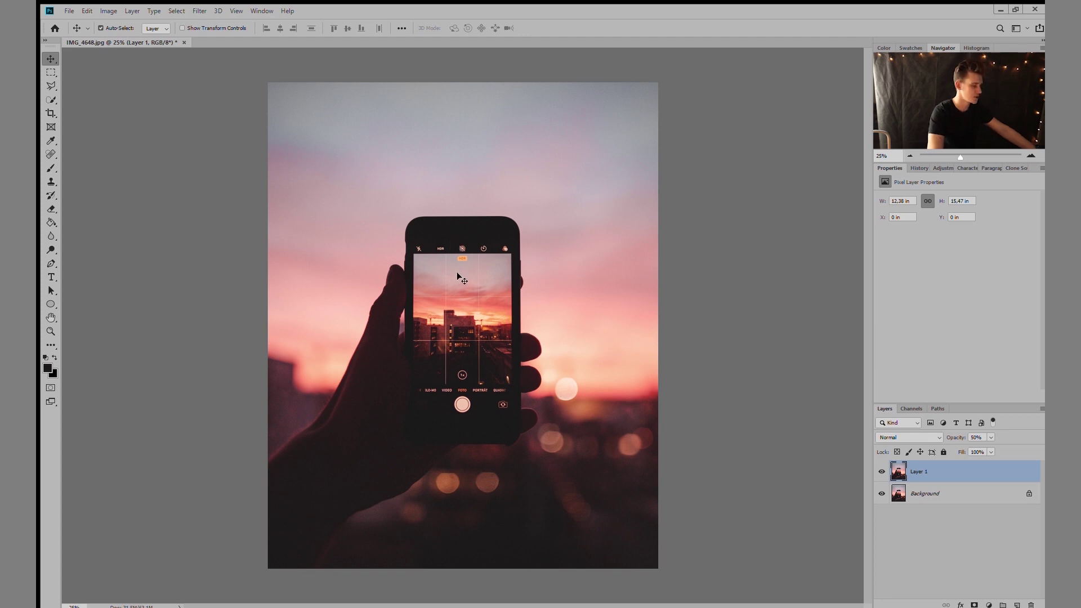
{"action": "key", "text": "ctrl+t"}
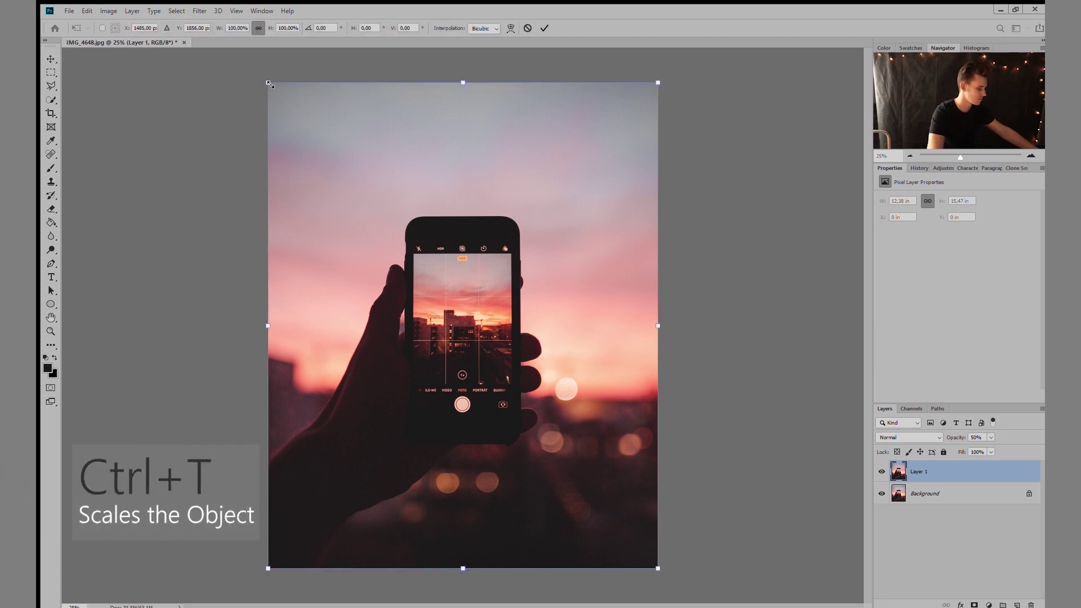
{"action": "left_click_drag", "start_coordinate": [269, 84], "coordinate": [523, 421]}
{"action": "left_click_drag", "start_coordinate": [595, 471], "coordinate": [463, 299]}
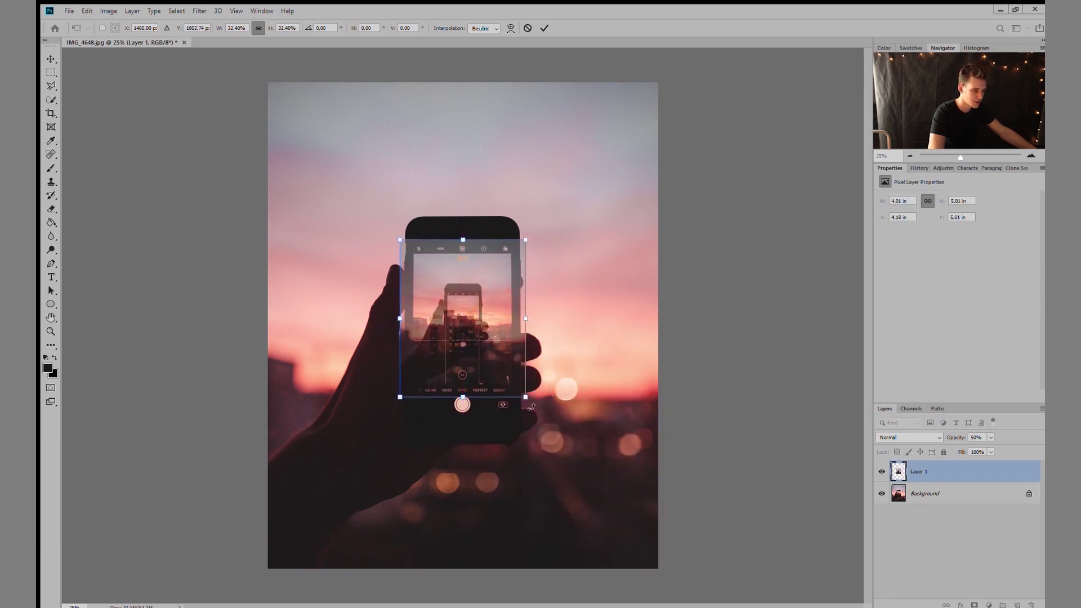
{"action": "left_click_drag", "start_coordinate": [525, 397], "coordinate": [542, 416]}
{"action": "left_click_drag", "start_coordinate": [500, 375], "coordinate": [492, 373]}
{"action": "left_click_drag", "start_coordinate": [533, 414], "coordinate": [541, 423]}
{"action": "left_click_drag", "start_coordinate": [506, 383], "coordinate": [502, 383]}
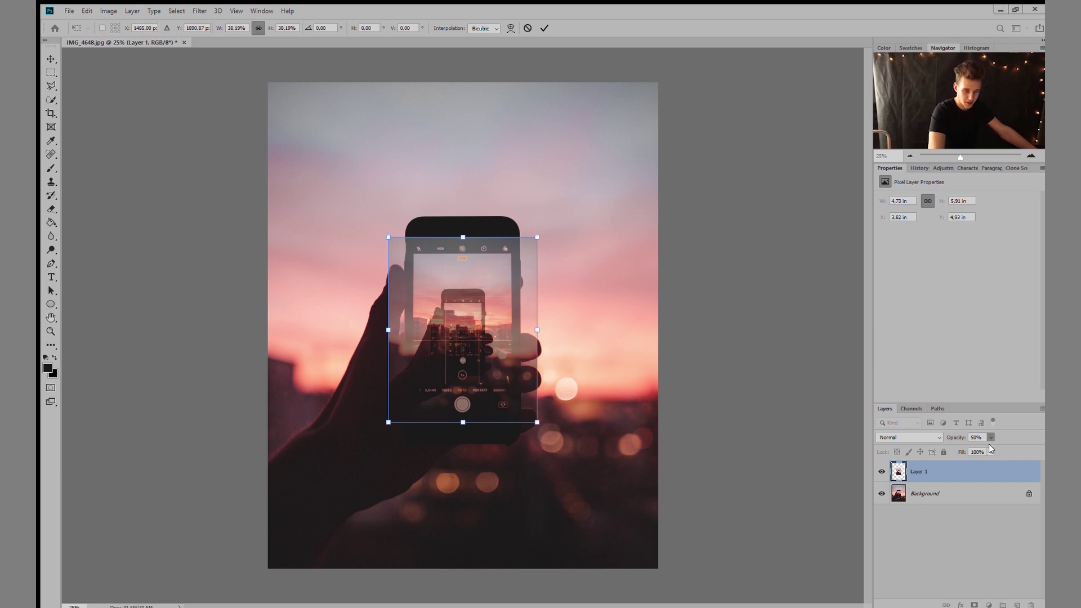
{"action": "left_click_drag", "start_coordinate": [990, 447], "coordinate": [1025, 447]}
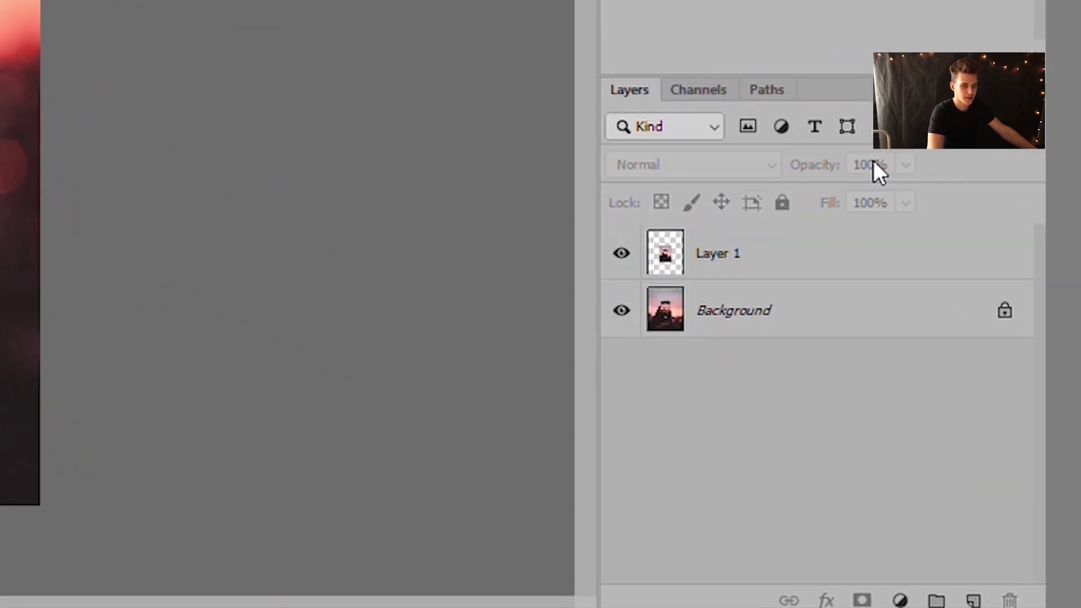
Hide Layer 1 and make the Background layer active.
{"action": "left_click", "coordinate": [621, 252]}
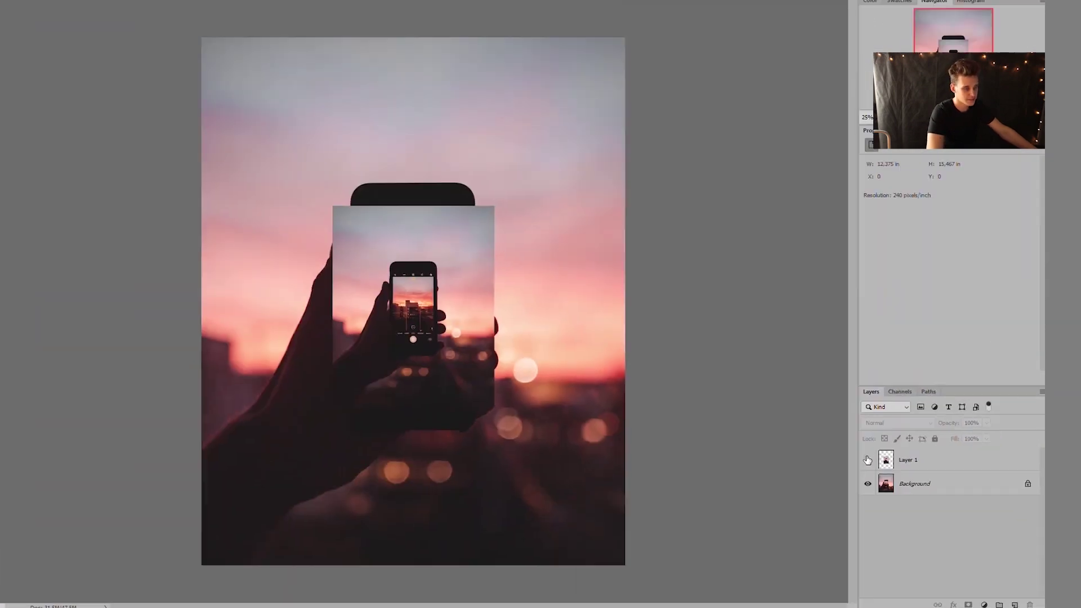
{"action": "left_click", "coordinate": [868, 460]}
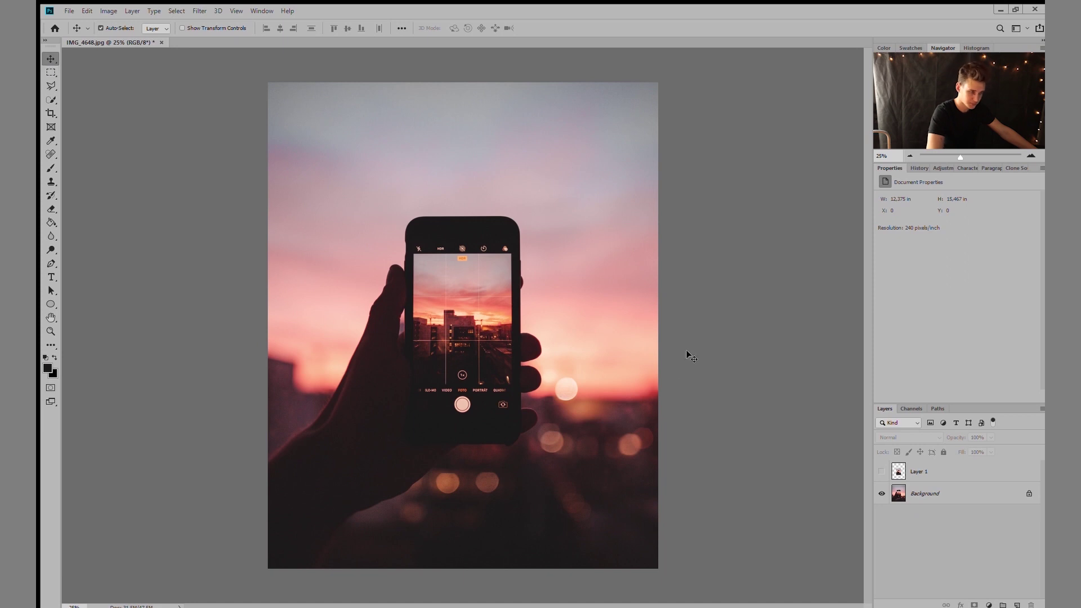
{"action": "left_click", "coordinate": [927, 491]}
Draw a rectangular marquee selection around the phone's display, including the camera controls.
{"action": "scroll", "coordinate": [428, 250], "scroll_direction": "up", "scroll_amount": 4}
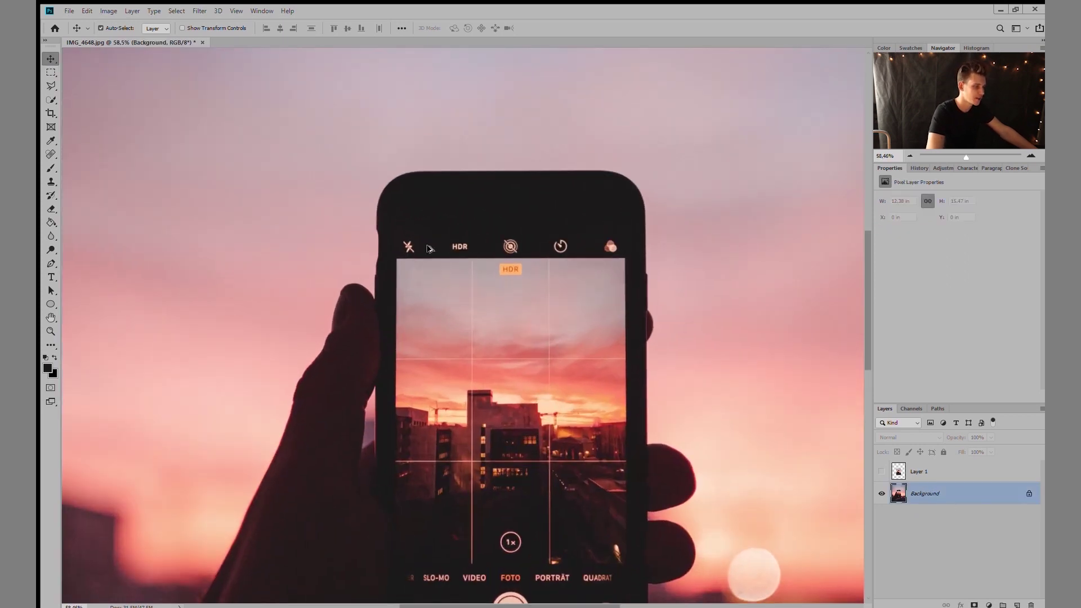
{"action": "left_click", "coordinate": [50, 72]}
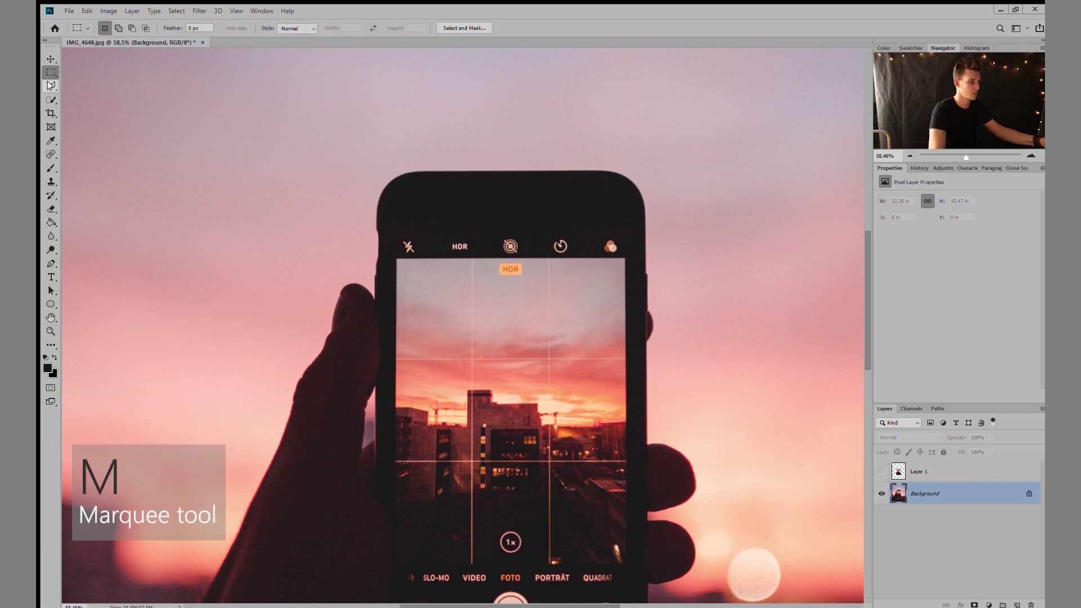
{"action": "left_click", "coordinate": [51, 86]}
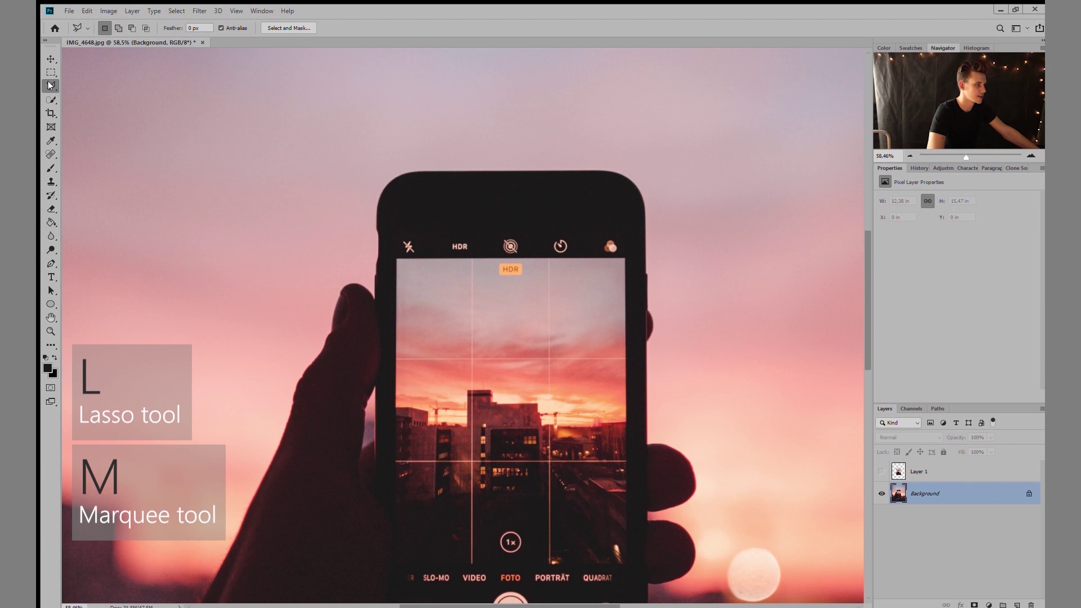
{"action": "left_click", "coordinate": [50, 72]}
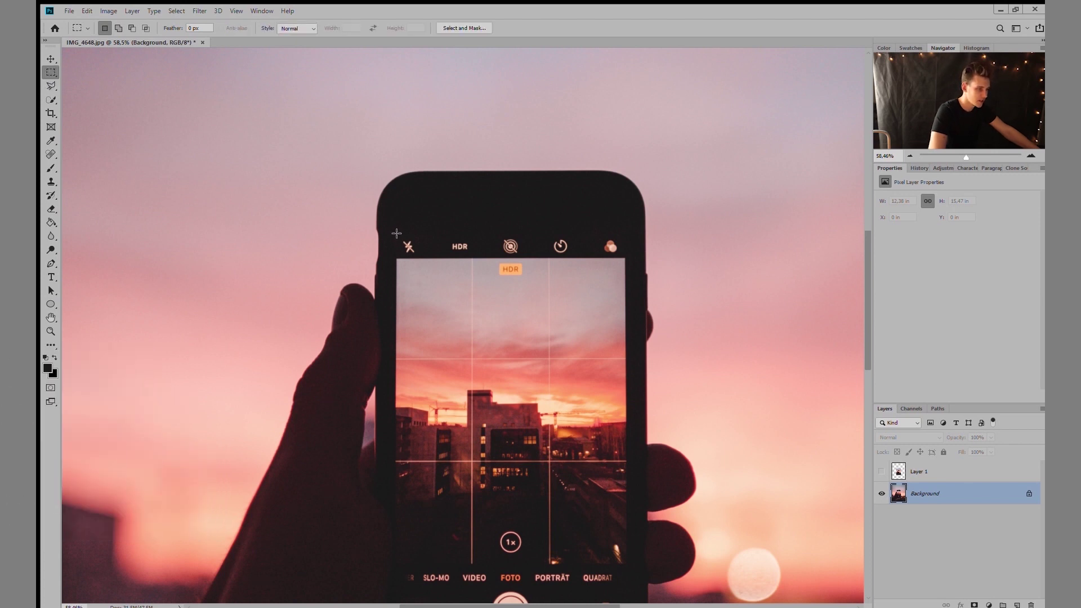
{"action": "left_click_drag", "start_coordinate": [637, 493], "coordinate": [635, 589]}
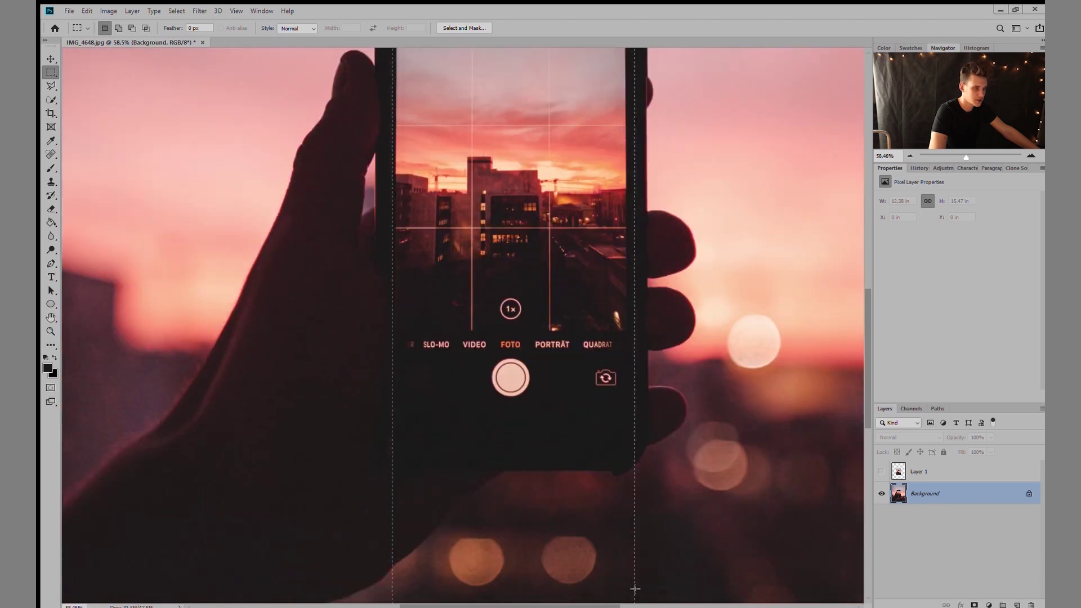
{"action": "left_click_drag", "start_coordinate": [614, 426], "coordinate": [630, 410]}
{"action": "scroll", "coordinate": [585, 372], "scroll_direction": "up", "scroll_amount": 3}
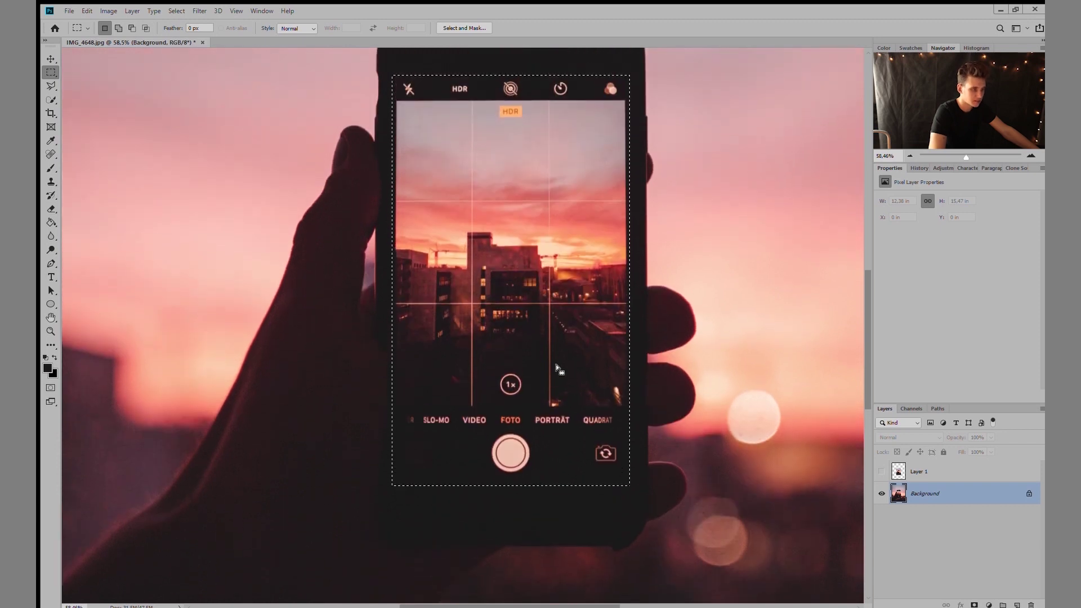
Examine up close how the selection's upper corner fits between the phone's display and frame.
{"action": "scroll", "coordinate": [612, 224], "scroll_direction": "down", "scroll_amount": 3, "text": "alt"}
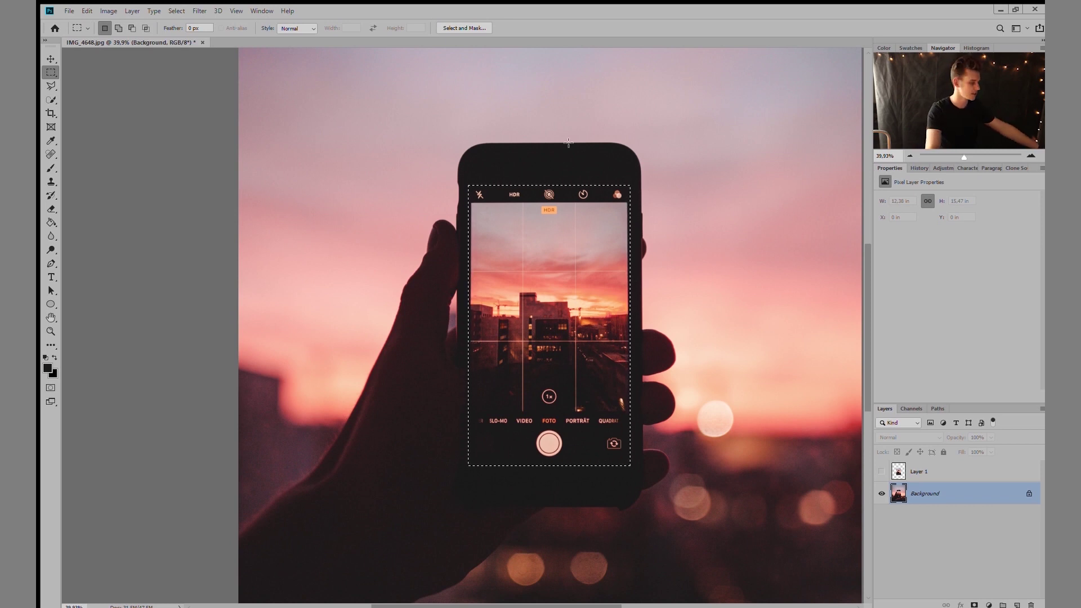
{"action": "scroll", "coordinate": [634, 186], "scroll_direction": "up", "scroll_amount": 3, "text": "alt"}
{"action": "scroll", "coordinate": [634, 186], "scroll_direction": "up", "scroll_amount": 3, "text": "alt"}
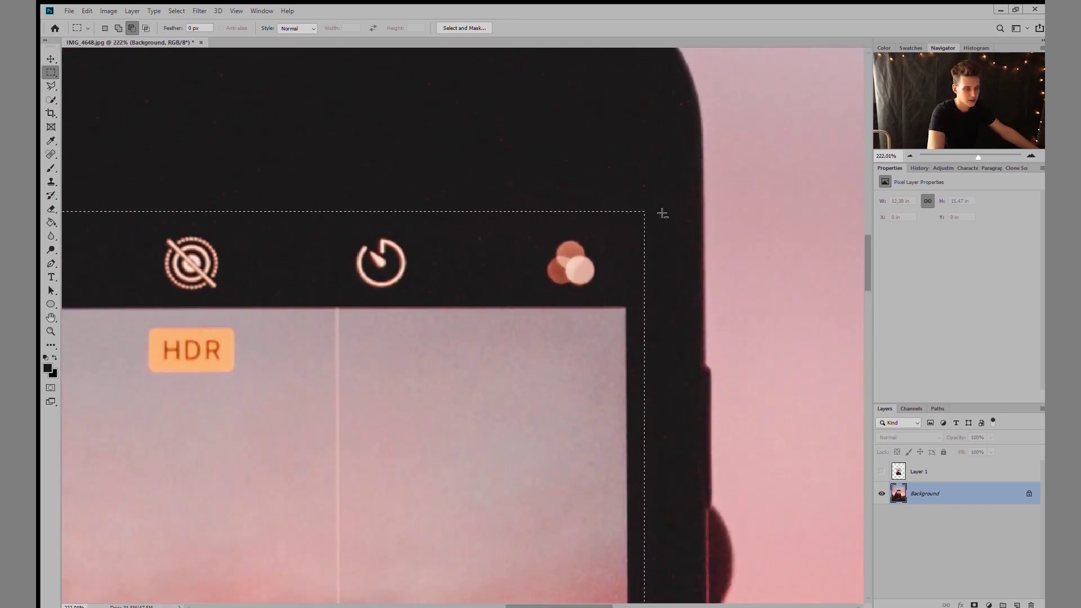
{"action": "scroll", "coordinate": [683, 214], "scroll_direction": "down", "scroll_amount": 1}
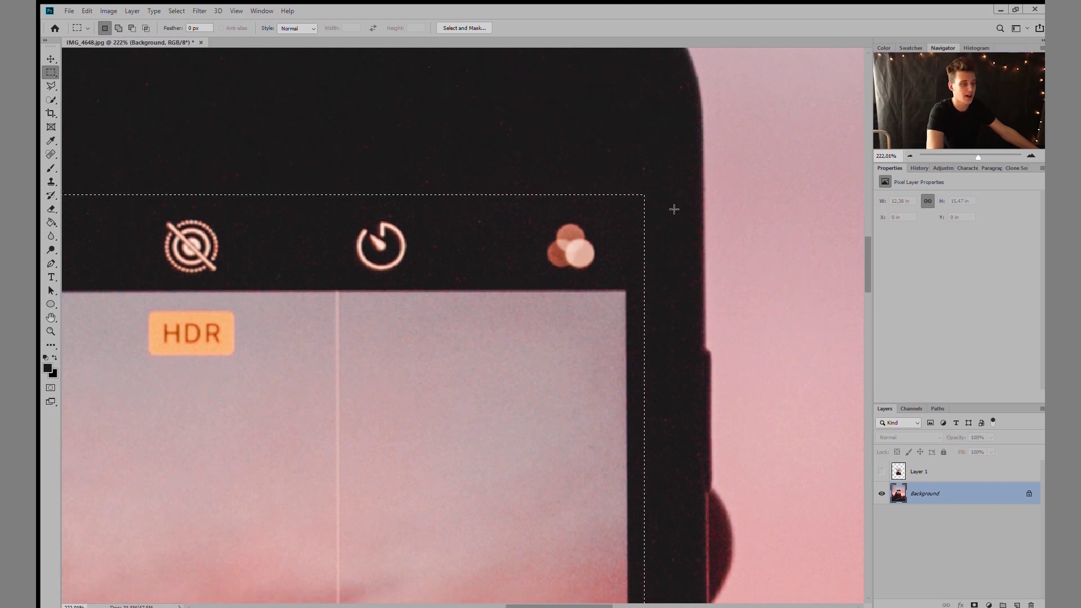
{"action": "scroll", "coordinate": [590, 201], "scroll_direction": "up", "scroll_amount": 1}
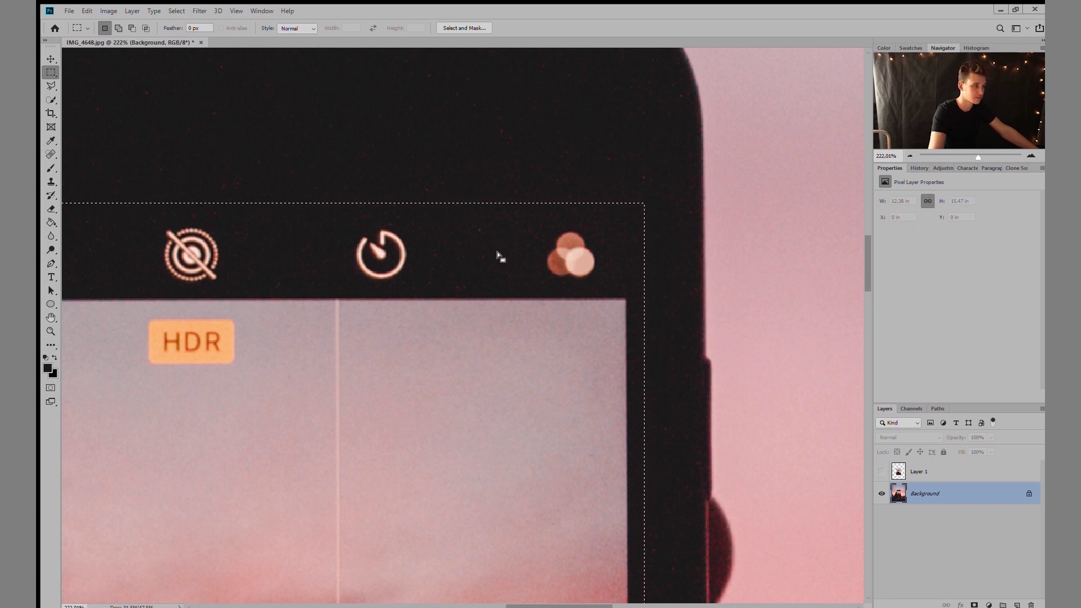
{"action": "scroll", "coordinate": [496, 239], "scroll_direction": "down", "scroll_amount": 2}
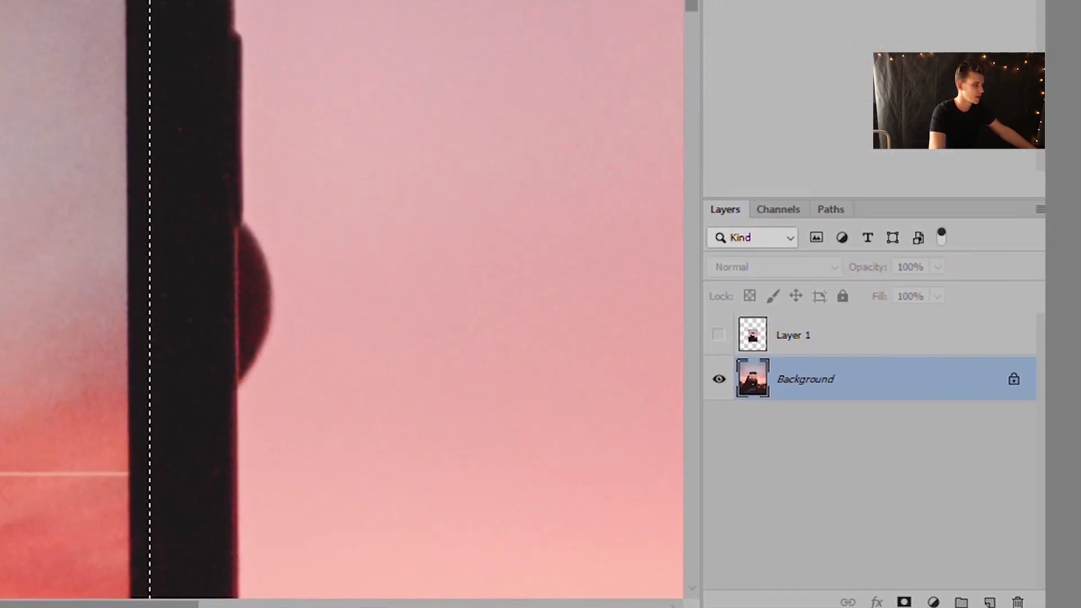
Clear the selection and add a Curves adjustment layer clipped to the Background layer.
{"action": "key", "text": "ctrl+d"}
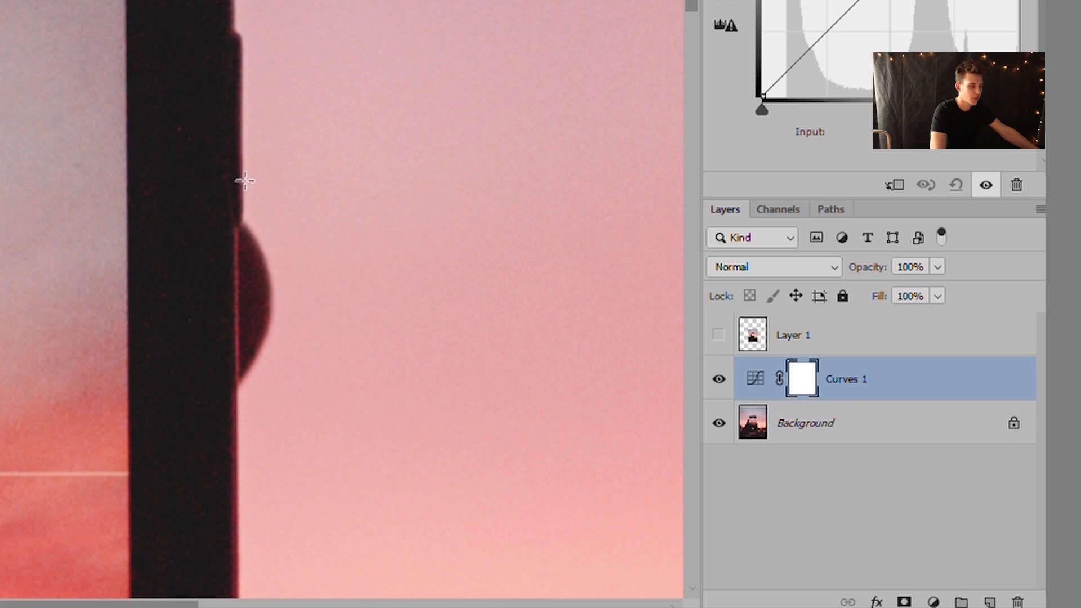
{"action": "scroll", "coordinate": [245, 181], "scroll_direction": "down", "scroll_amount": 1}
{"action": "scroll", "coordinate": [426, 297], "scroll_direction": "down", "scroll_amount": 3}
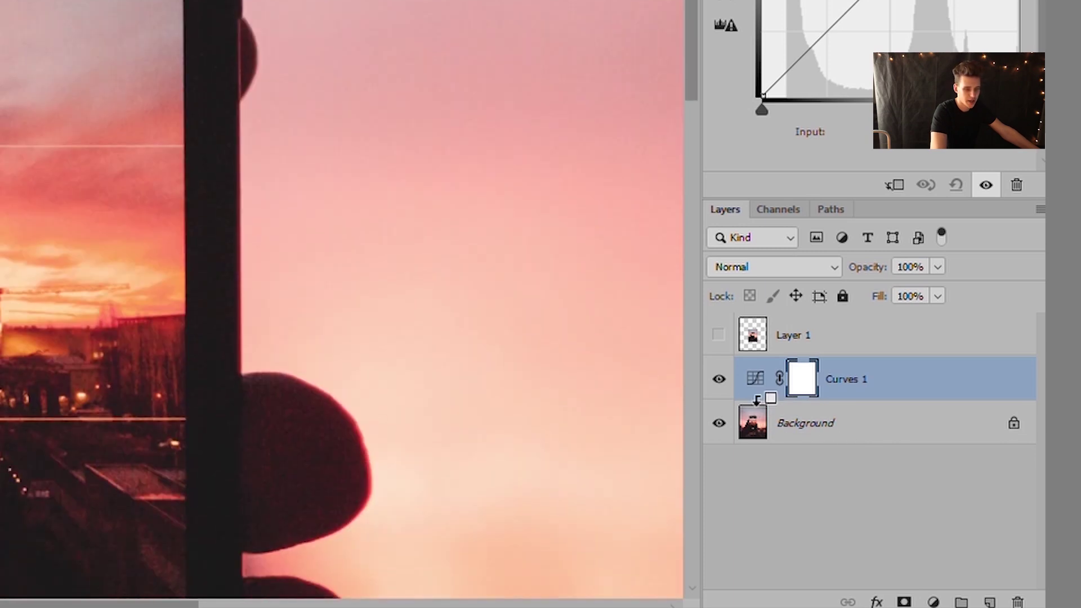
{"action": "left_click", "coordinate": [757, 400], "text": "alt"}
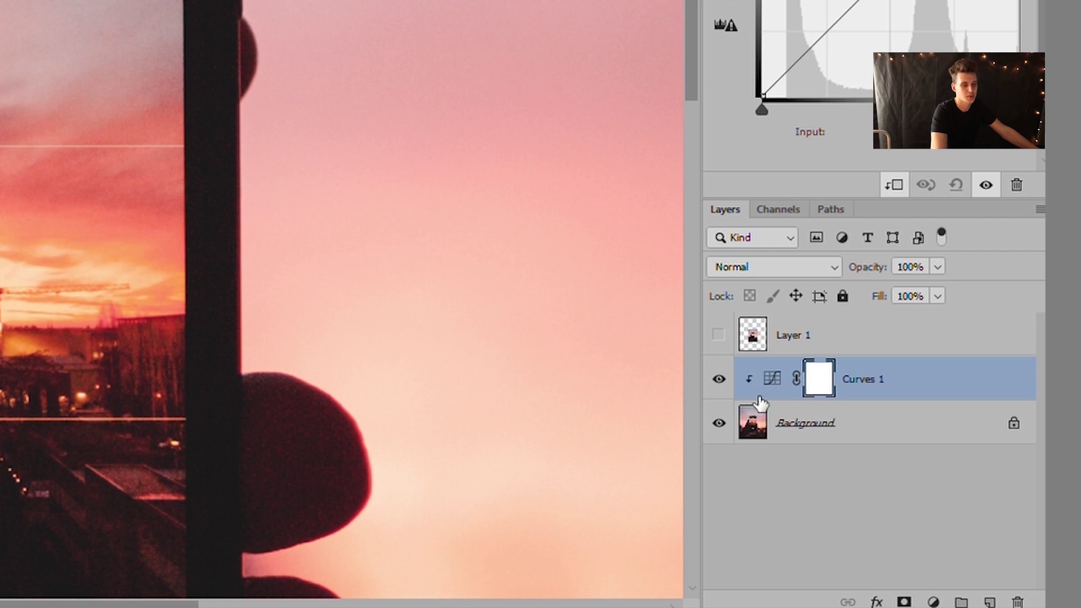
Darken the photo with a Curves point at input 118, output 21, and briefly show Layer 1 for comparison.
{"action": "left_click_drag", "start_coordinate": [849, 11], "coordinate": [878, 82]}
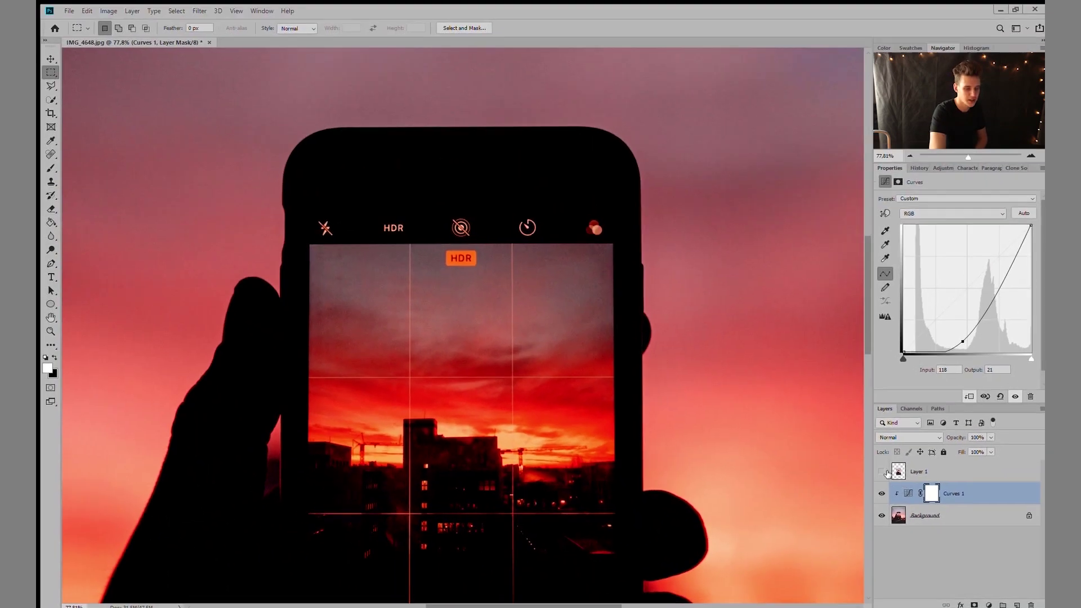
{"action": "left_click", "coordinate": [719, 335]}
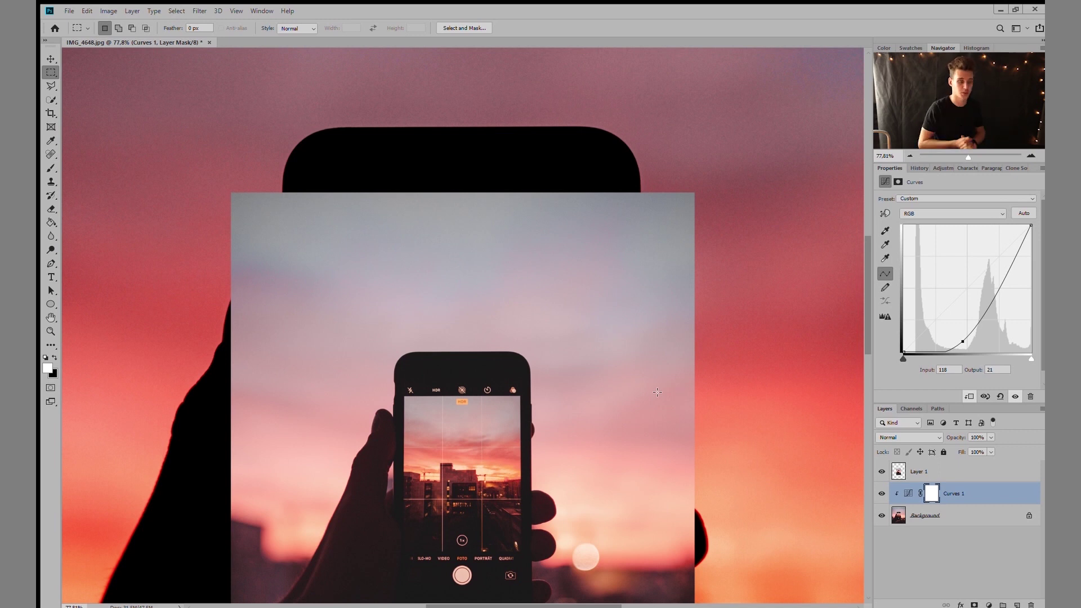
{"action": "left_click", "coordinate": [882, 472]}
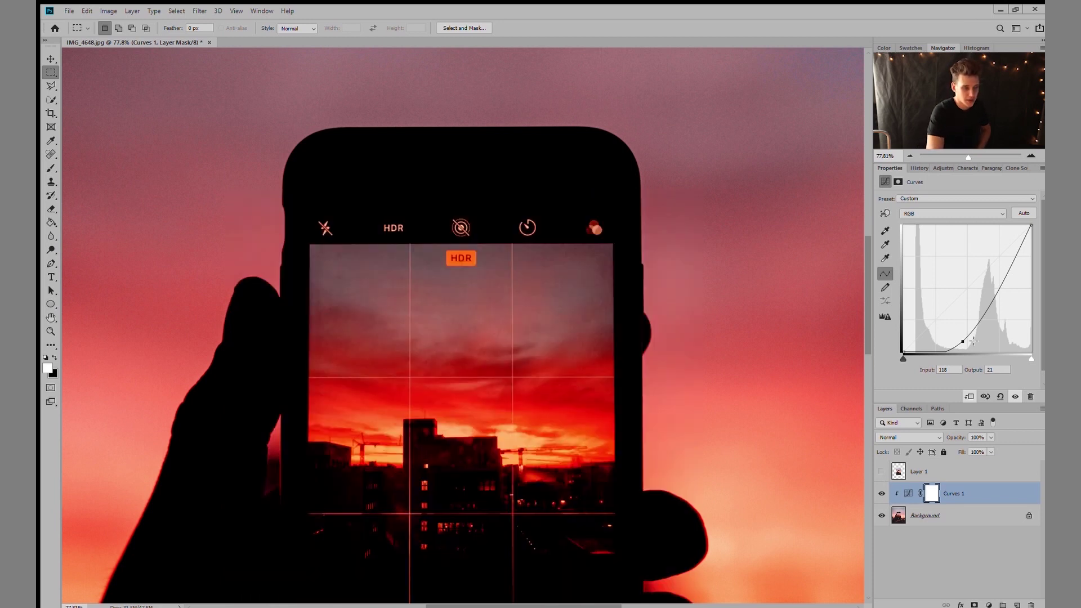
Brighten the photo with the Curves point at input 51, output 120, and examine the phone's frame and display edges.
{"action": "left_click_drag", "start_coordinate": [963, 341], "coordinate": [930, 292]}
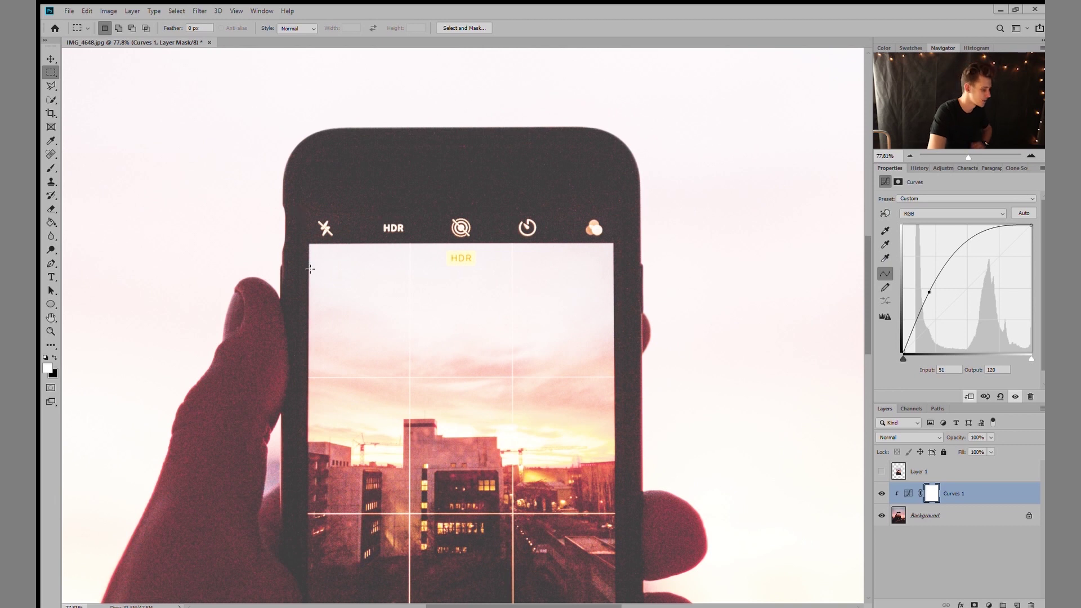
{"action": "scroll", "coordinate": [308, 270], "scroll_direction": "up", "scroll_amount": 5}
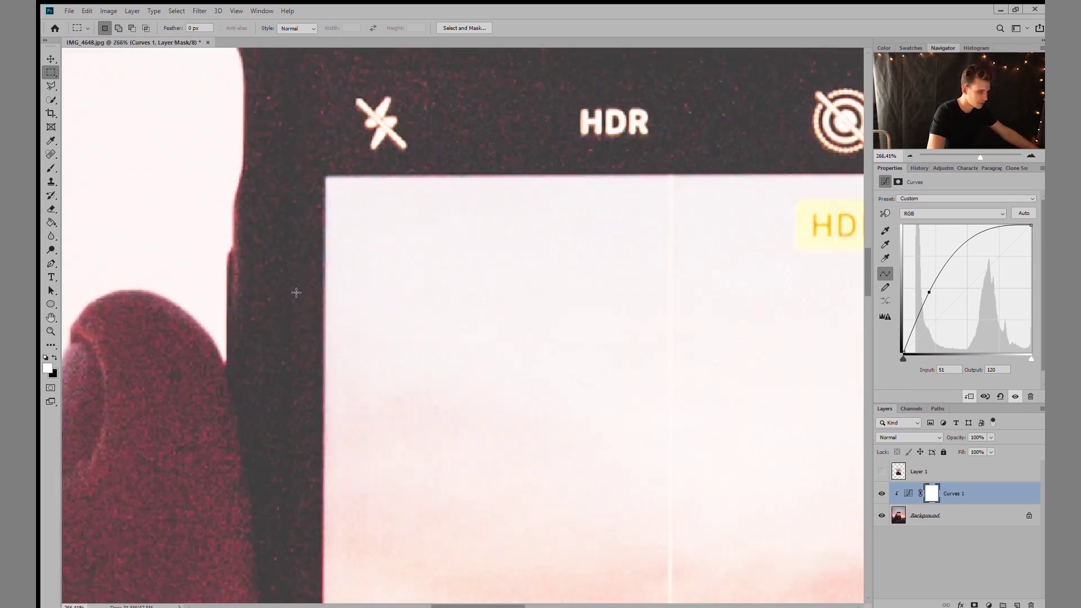
{"action": "scroll", "coordinate": [294, 318], "scroll_direction": "down", "scroll_amount": 2}
{"action": "scroll", "coordinate": [287, 331], "scroll_direction": "up", "scroll_amount": 3}
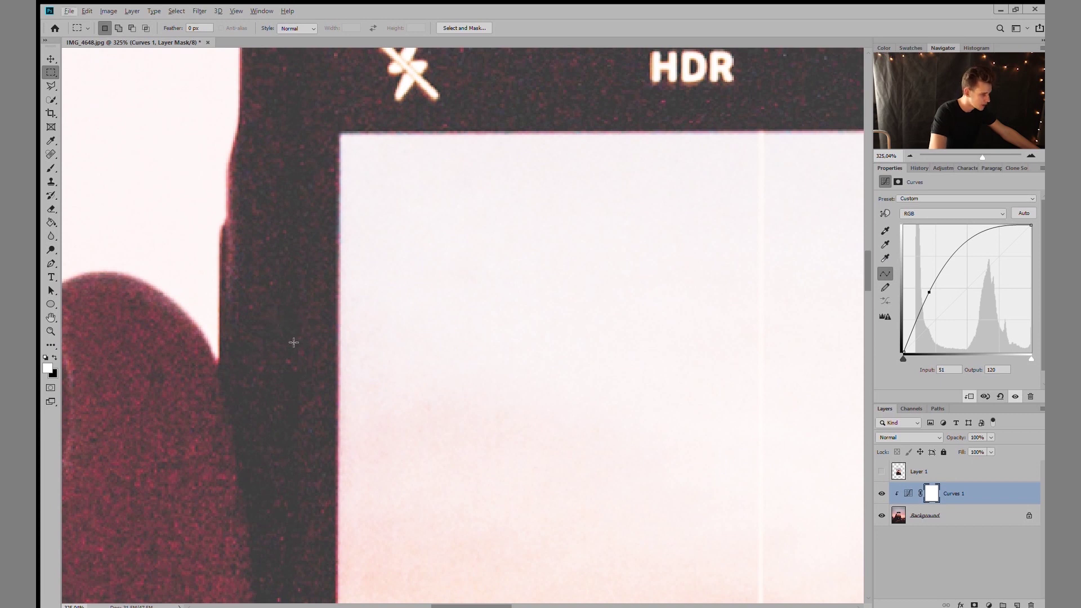
{"action": "scroll", "coordinate": [293, 361], "scroll_direction": "up", "scroll_amount": 5}
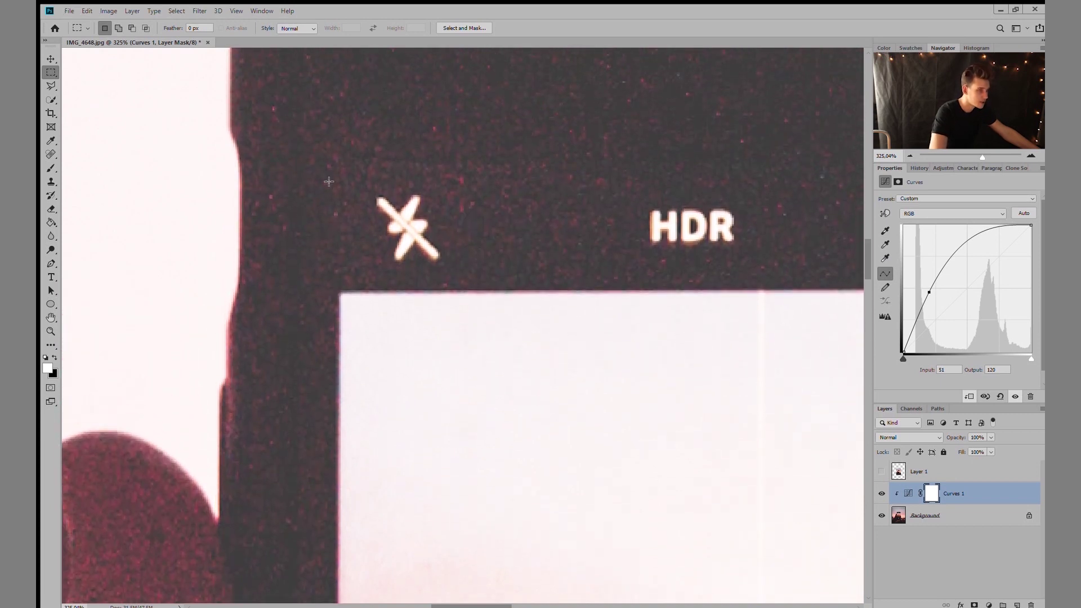
{"action": "scroll", "coordinate": [497, 160], "scroll_direction": "down", "scroll_amount": 5}
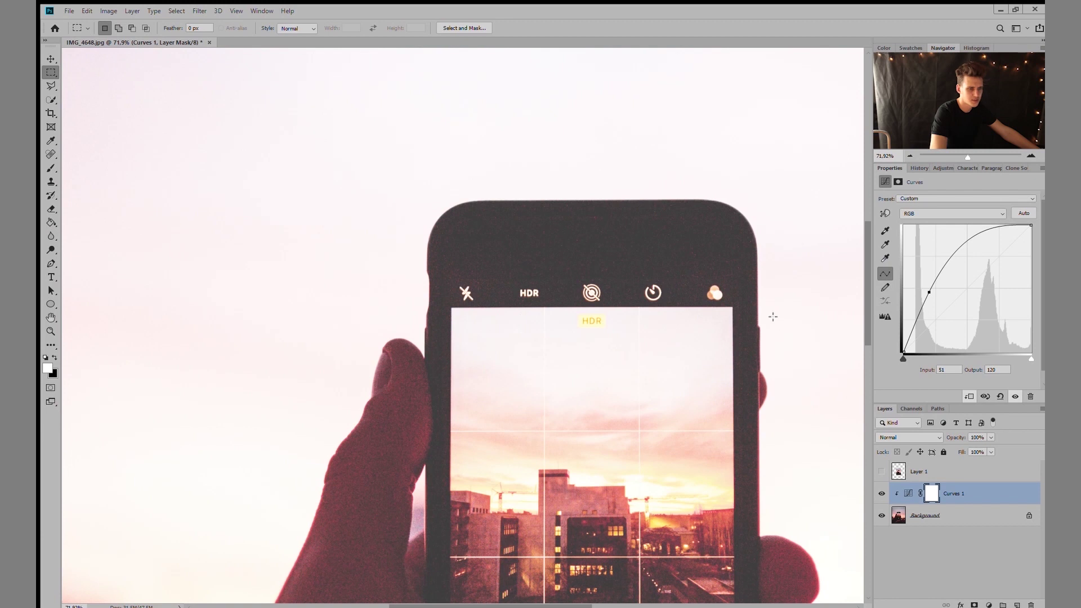
{"action": "scroll", "coordinate": [749, 292], "scroll_direction": "up", "scroll_amount": 2}
{"action": "scroll", "coordinate": [749, 293], "scroll_direction": "up", "scroll_amount": 1}
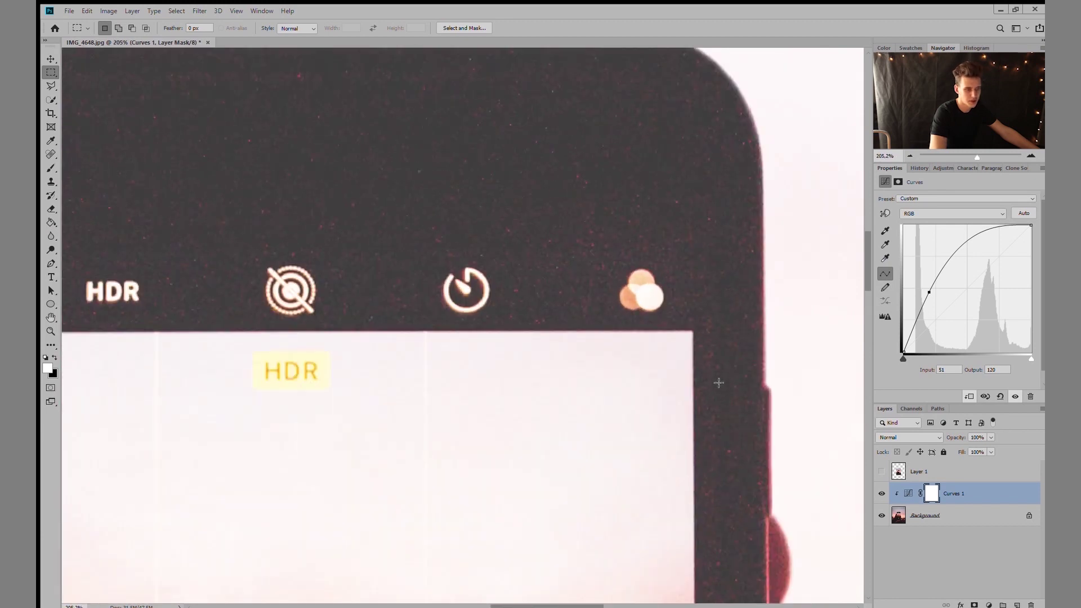
Show the document grid over the photo to check the phone's alignment, and hide the grid again.
{"action": "left_click", "coordinate": [50, 85]}
{"action": "scroll", "coordinate": [612, 389], "scroll_direction": "down", "scroll_amount": 4}
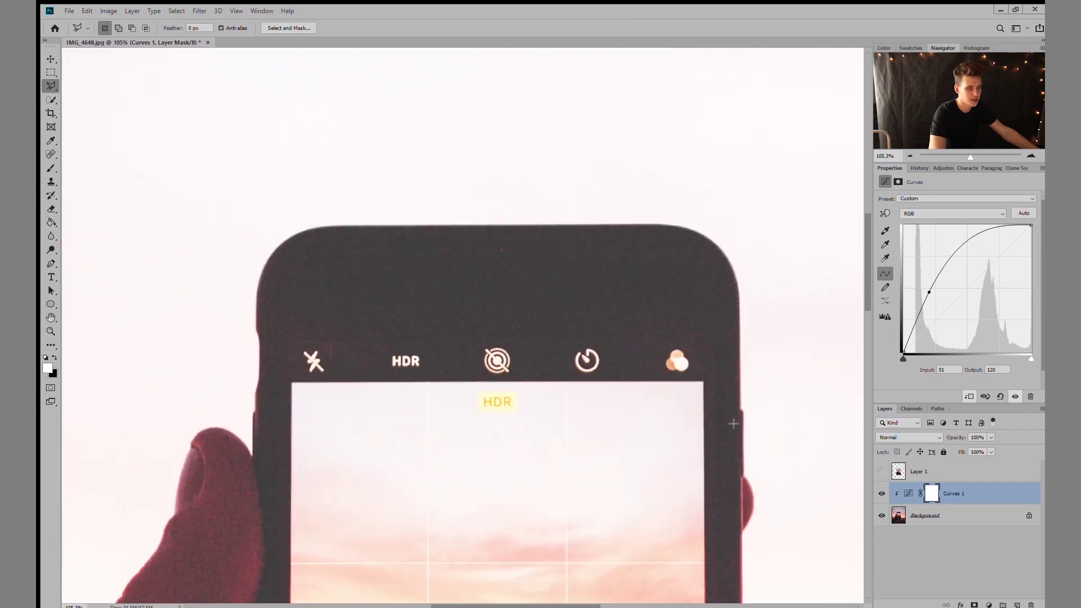
{"action": "scroll", "coordinate": [613, 390], "scroll_direction": "down", "scroll_amount": 3}
{"action": "scroll", "coordinate": [521, 299], "scroll_direction": "up", "scroll_amount": 2}
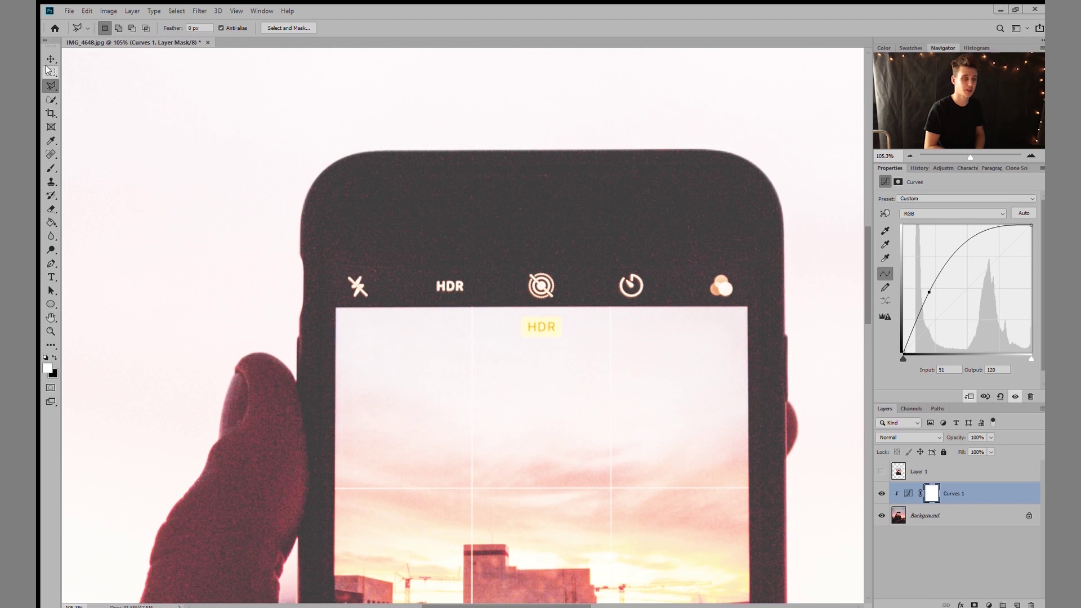
{"action": "key", "text": "ctrl+0"}
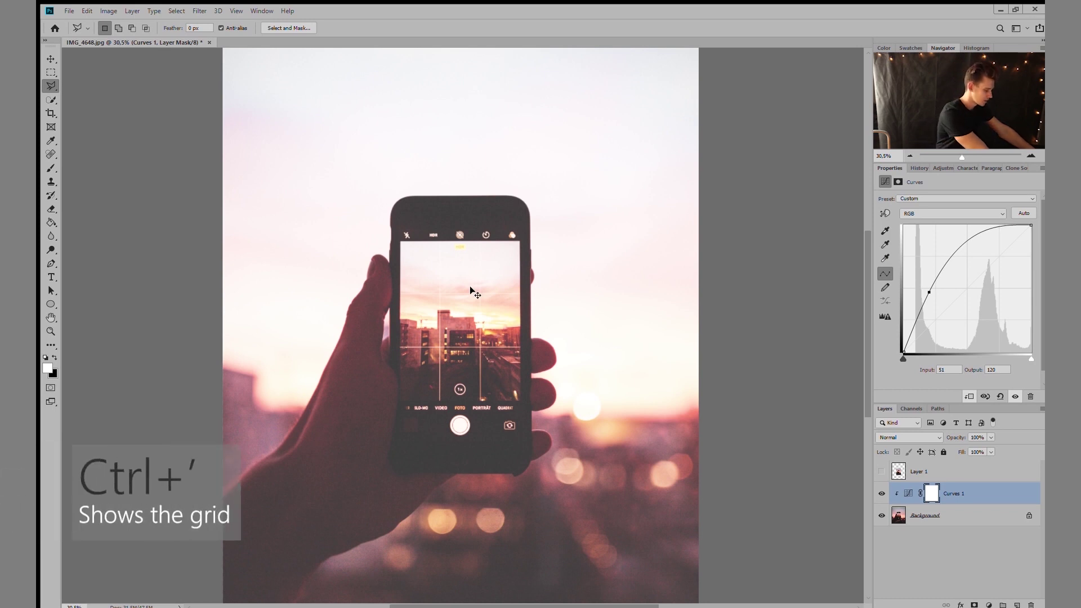
{"action": "key", "text": "ctrl+apostrophe"}
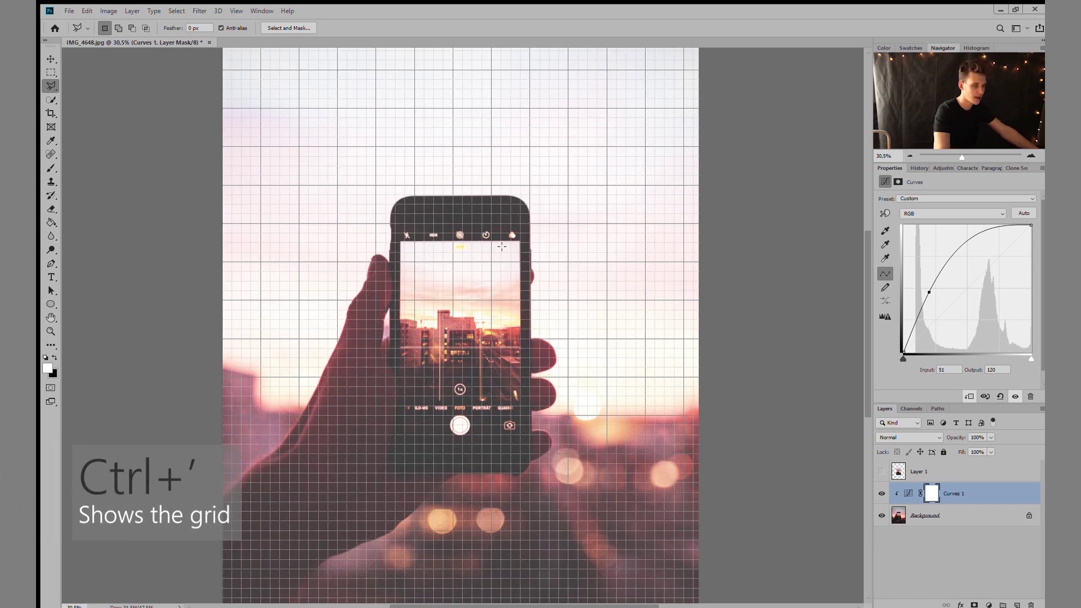
{"action": "scroll", "coordinate": [515, 237], "scroll_direction": "up", "scroll_amount": 3}
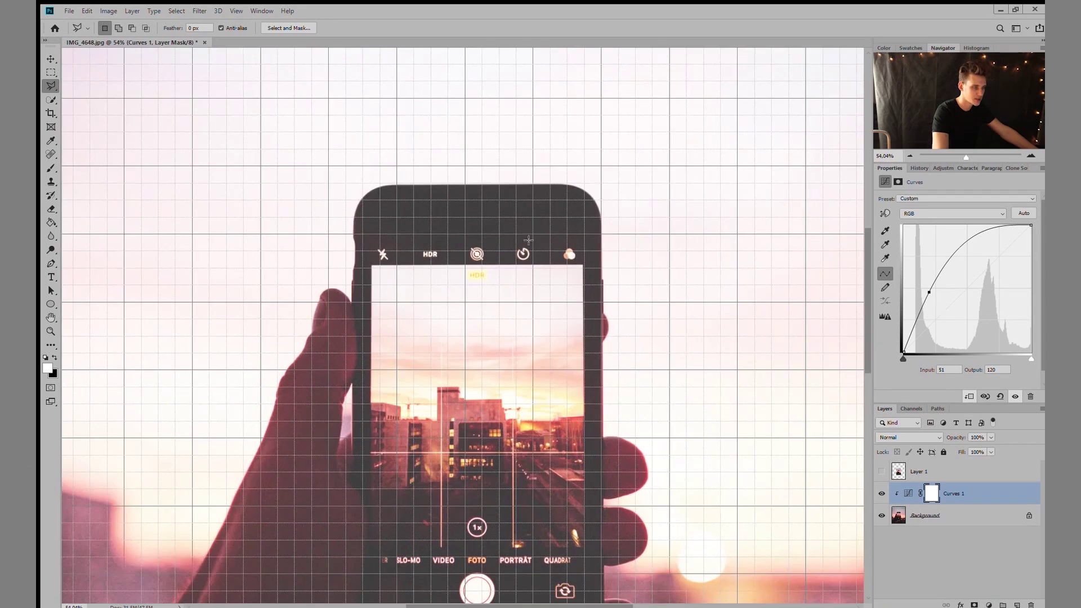
{"action": "scroll", "coordinate": [615, 370], "scroll_direction": "down", "scroll_amount": 1}
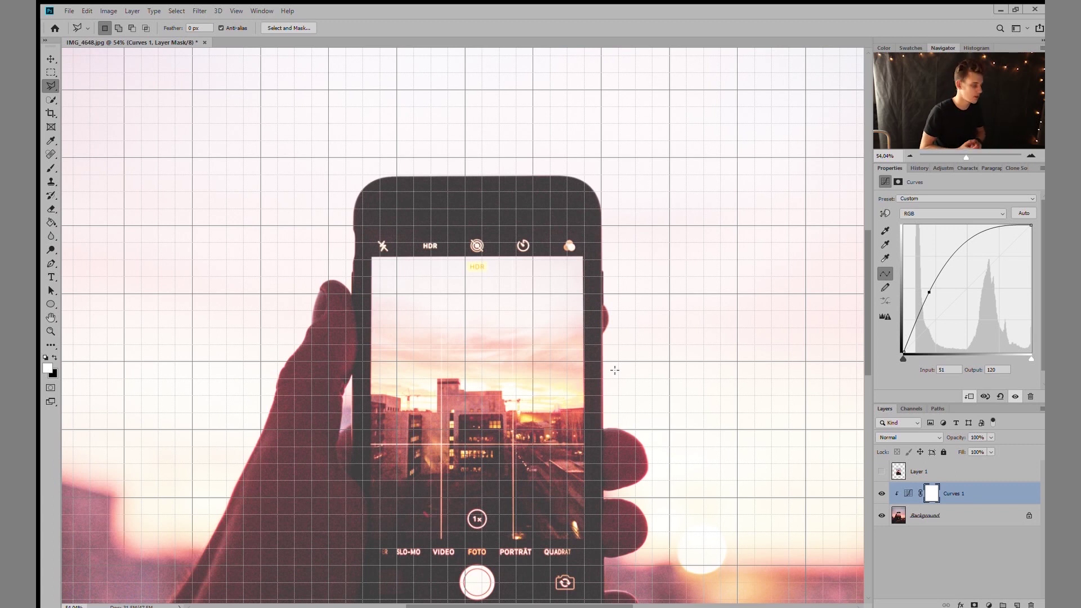
{"action": "key", "text": "ctrl+apostrophe"}
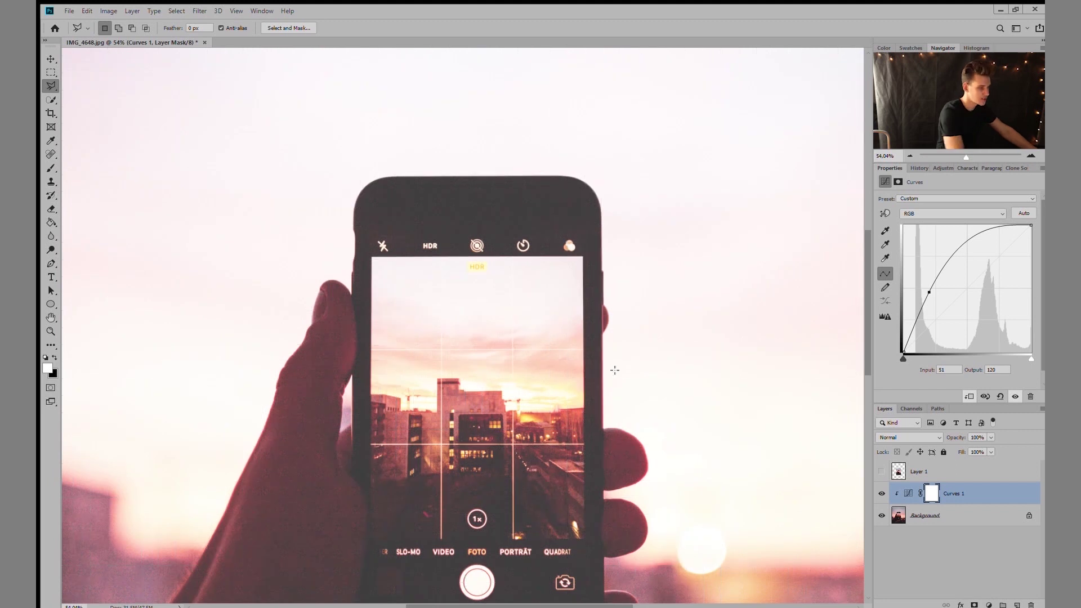
Try outlining the phone's display, including the camera icons and shutter row, with a four-cornered Polygonal Lasso selection, and clear it.
{"action": "scroll", "coordinate": [352, 244], "scroll_direction": "up", "scroll_amount": 5}
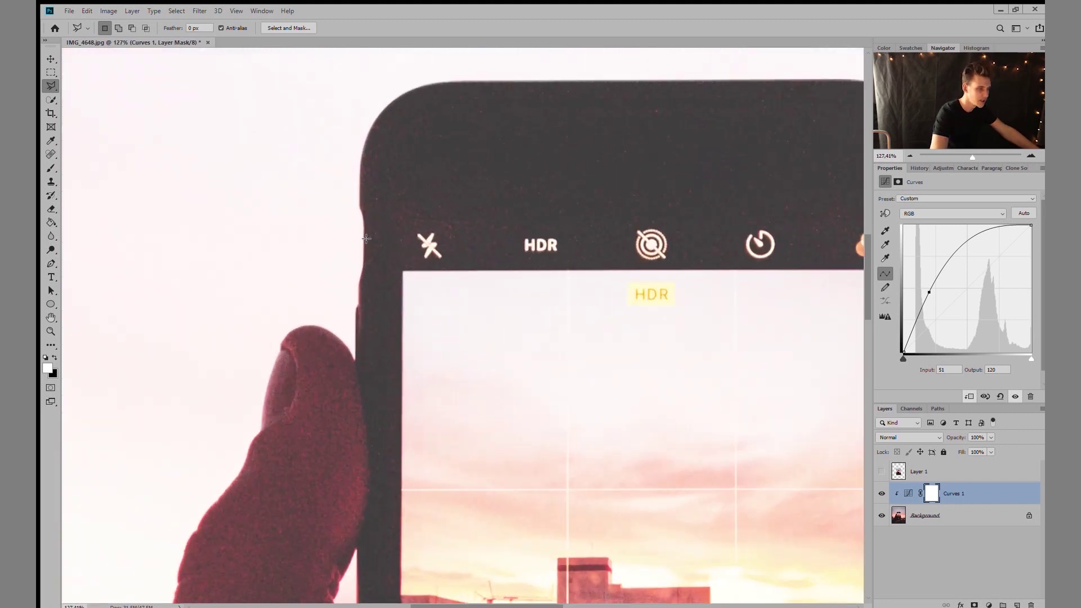
{"action": "left_click", "coordinate": [387, 218]}
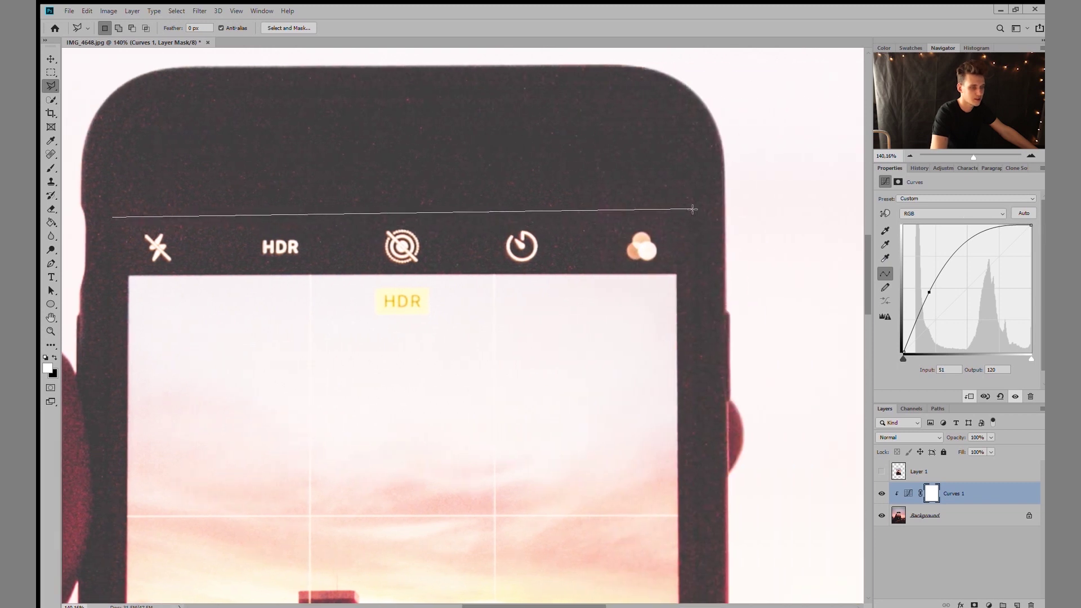
{"action": "left_click", "coordinate": [696, 209]}
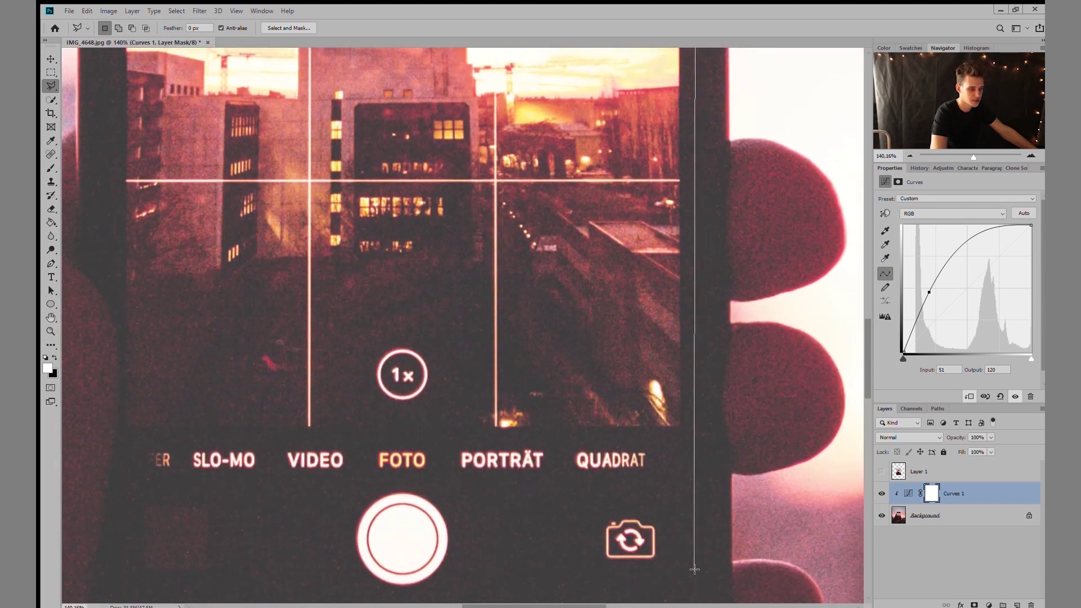
{"action": "left_click", "coordinate": [694, 570]}
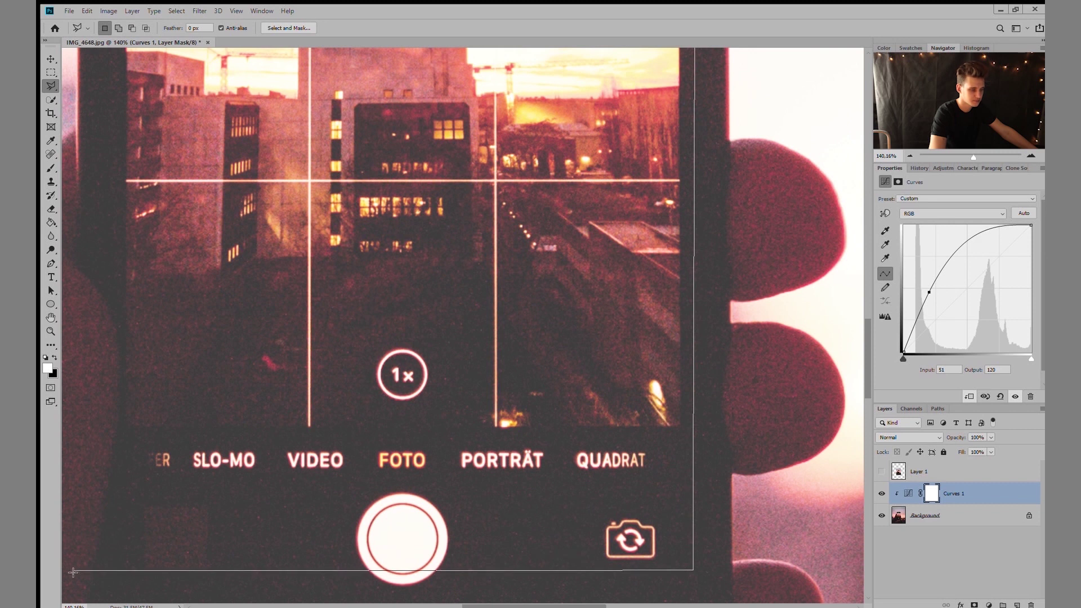
{"action": "left_click", "coordinate": [96, 572]}
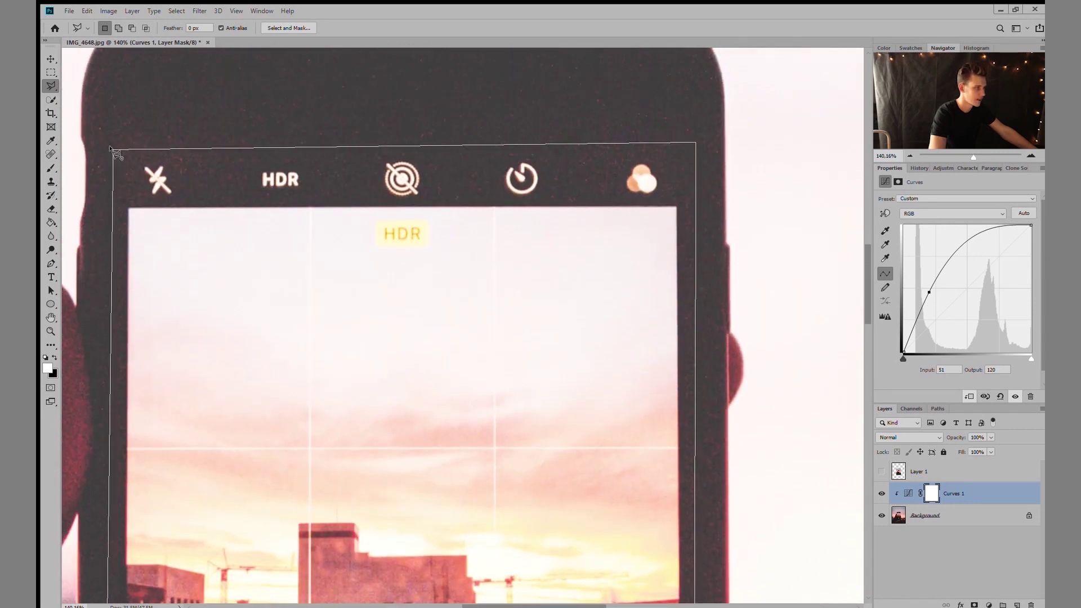
{"action": "left_click", "coordinate": [115, 150]}
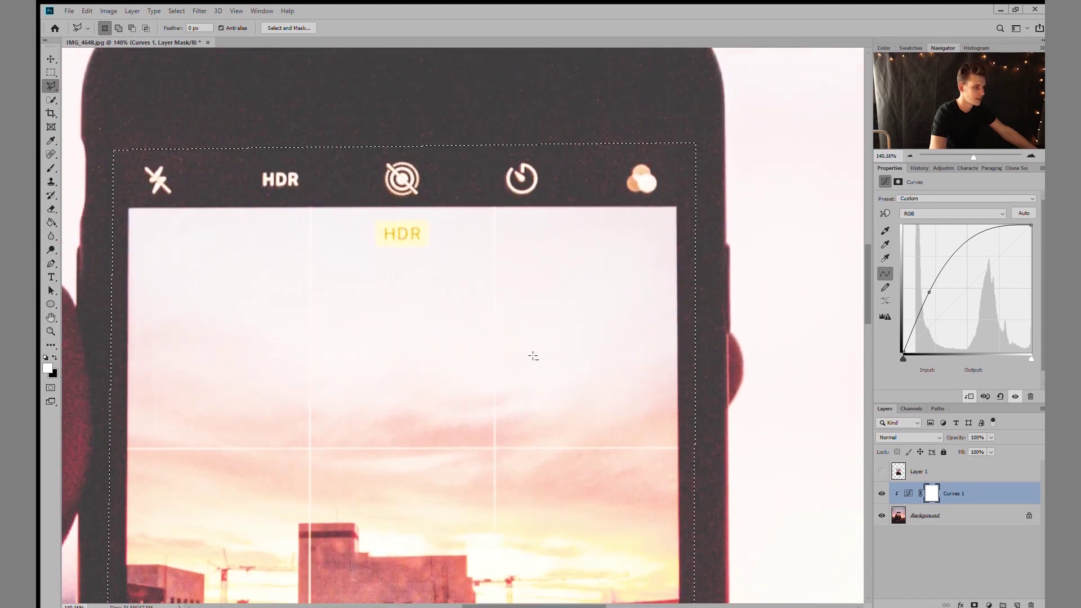
{"action": "scroll", "coordinate": [533, 356], "scroll_direction": "down", "scroll_amount": 5}
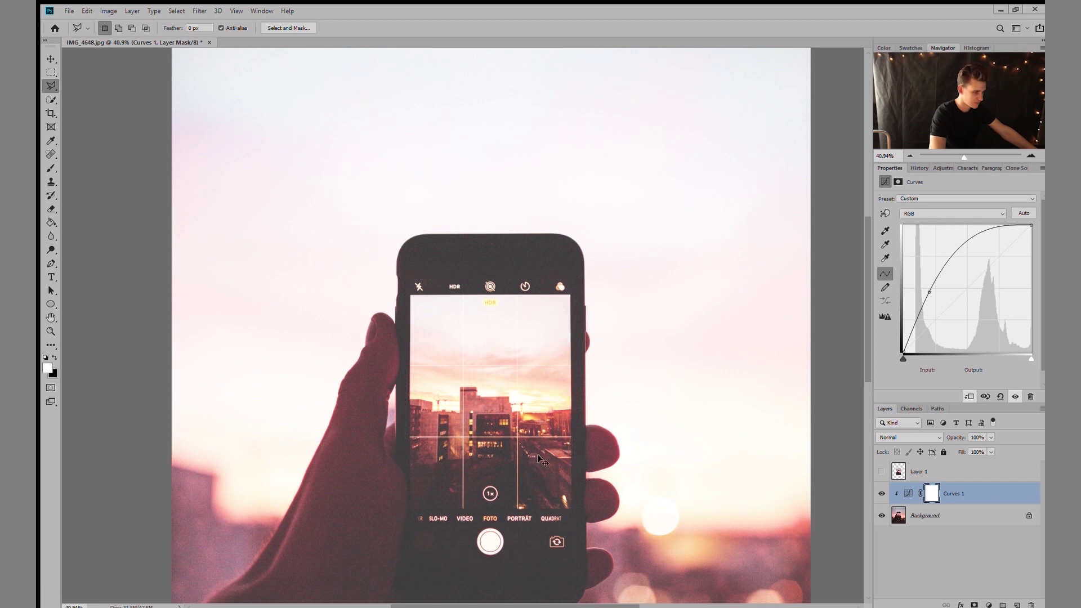
Make a rectangular marquee selection around the phone's whole display, from above the camera icons to below the shutter button.
{"action": "left_click", "coordinate": [50, 72]}
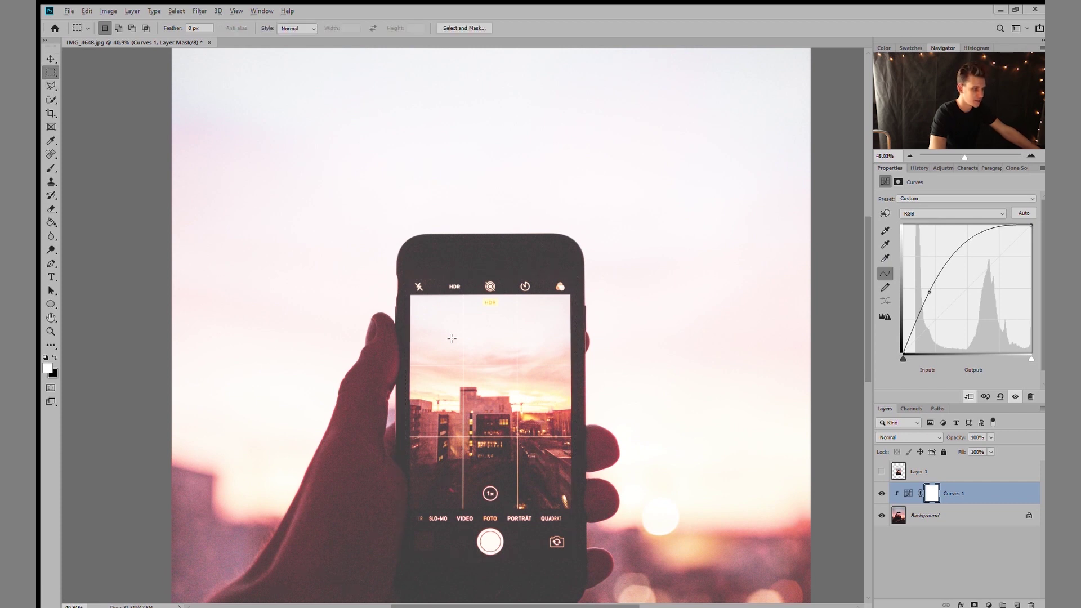
{"action": "scroll", "coordinate": [434, 314], "scroll_direction": "up", "scroll_amount": 5}
{"action": "scroll", "coordinate": [415, 261], "scroll_direction": "up", "scroll_amount": 1}
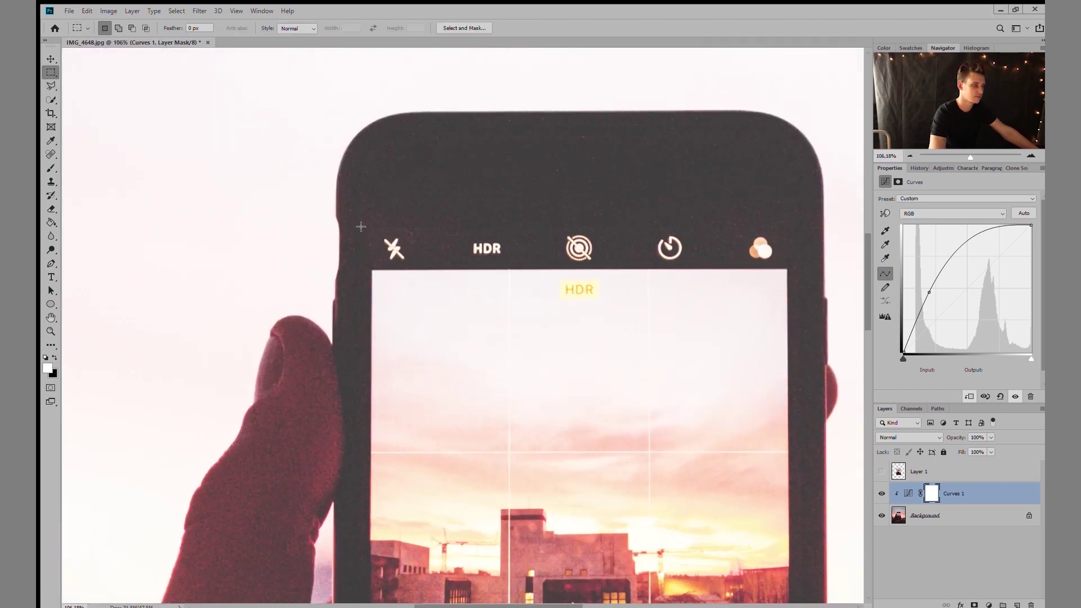
{"action": "left_click_drag", "start_coordinate": [643, 392], "coordinate": [518, 456]}
{"action": "left_click_drag", "start_coordinate": [552, 299], "coordinate": [540, 324]}
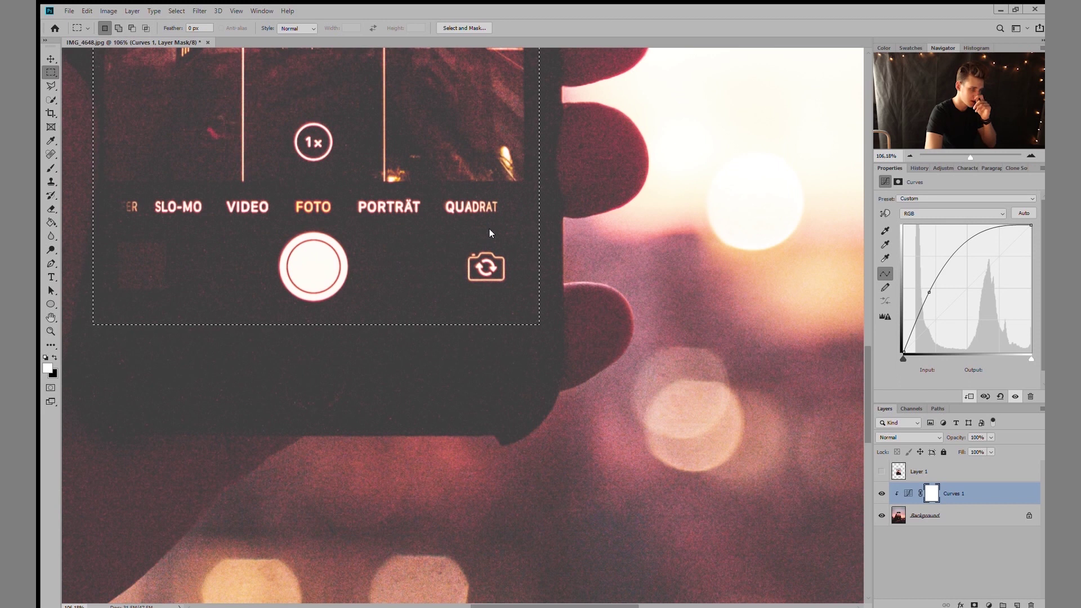
Remove the Curves adjustment layer while keeping the selection, and make Layer 1 visible again.
{"action": "key", "text": "ctrl+z"}
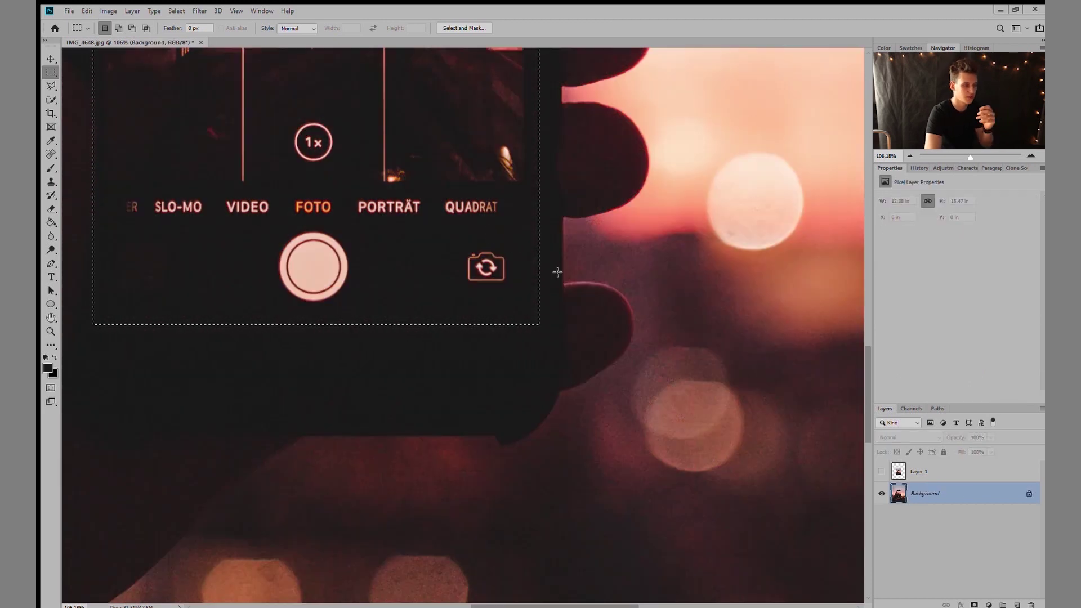
{"action": "scroll", "coordinate": [322, 225], "scroll_direction": "up", "scroll_amount": 3}
{"action": "scroll", "coordinate": [631, 290], "scroll_direction": "down", "scroll_amount": 4}
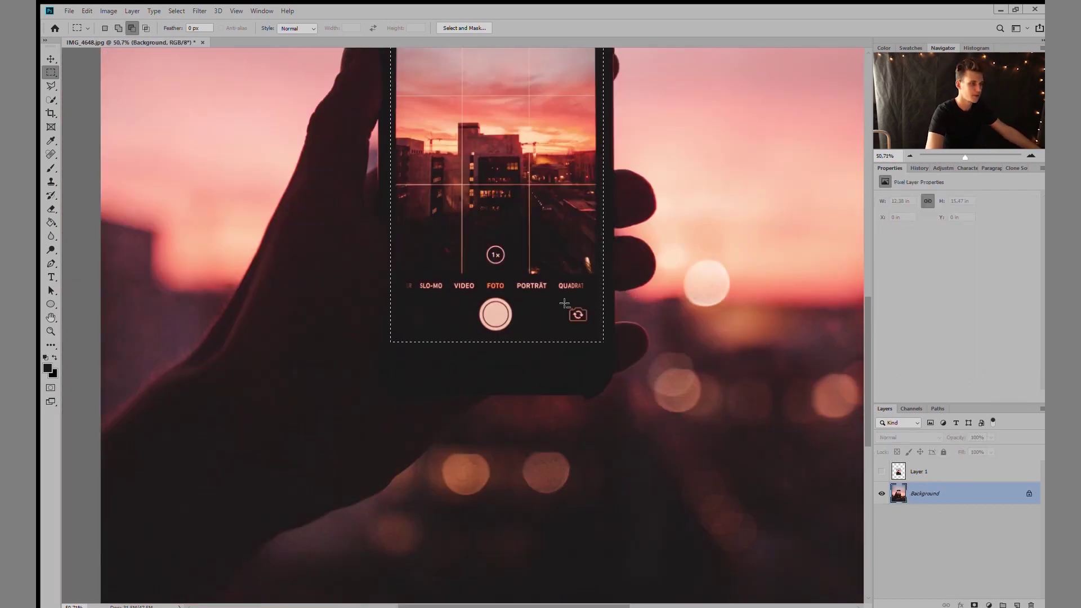
{"action": "scroll", "coordinate": [542, 435], "scroll_direction": "down", "scroll_amount": 1}
{"action": "scroll", "coordinate": [504, 195], "scroll_direction": "up", "scroll_amount": 2}
{"action": "scroll", "coordinate": [493, 162], "scroll_direction": "up", "scroll_amount": 2}
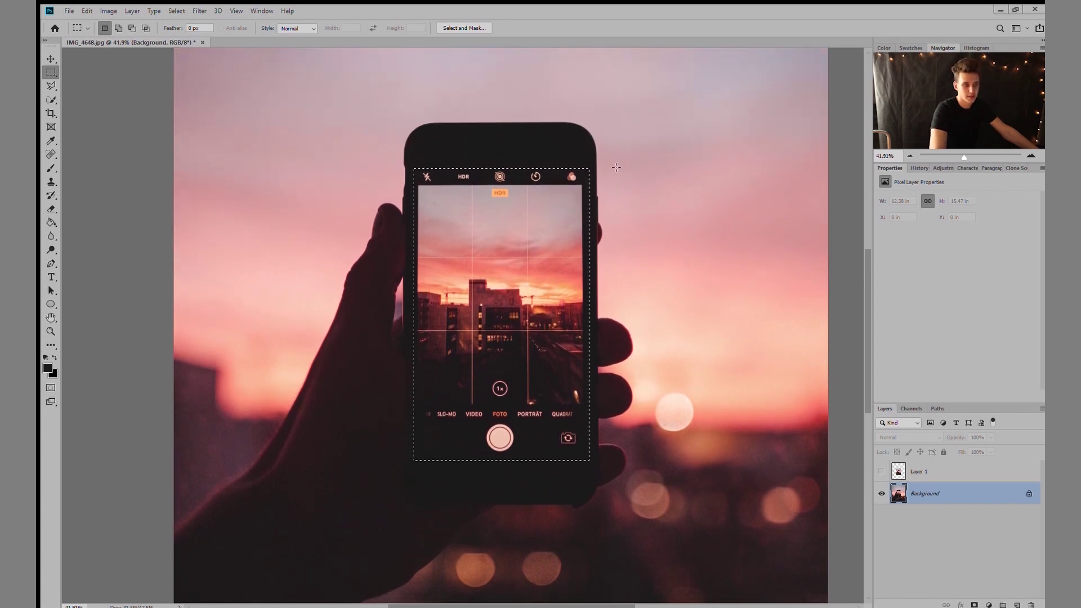
{"action": "left_click", "coordinate": [882, 472]}
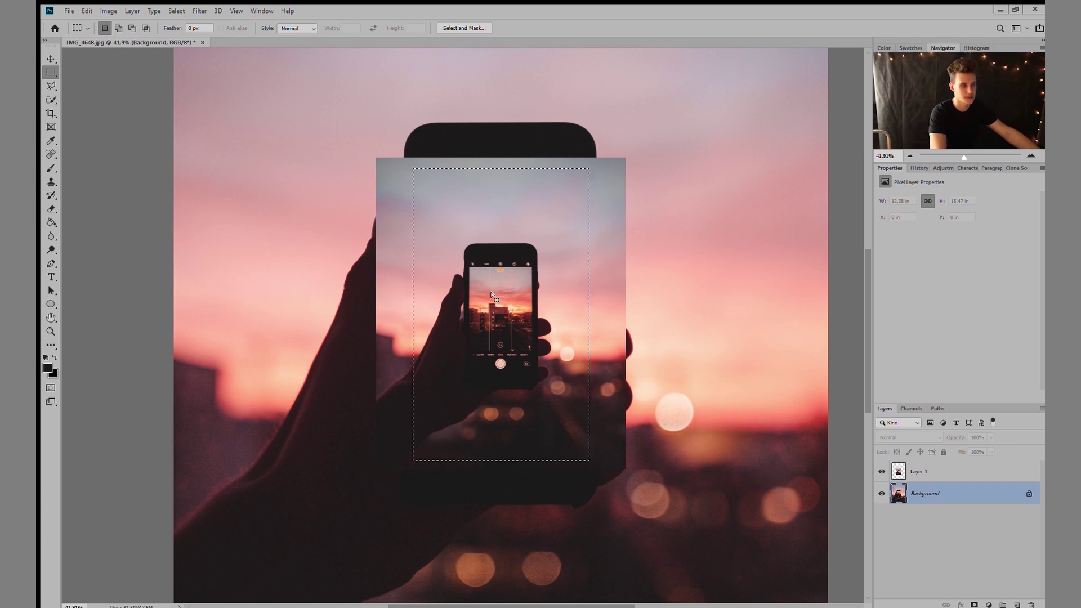
Activate Layer 1, try deleting its content inside the selection, and undo the deletion.
{"action": "key", "text": "i"}
{"action": "key", "text": "m"}
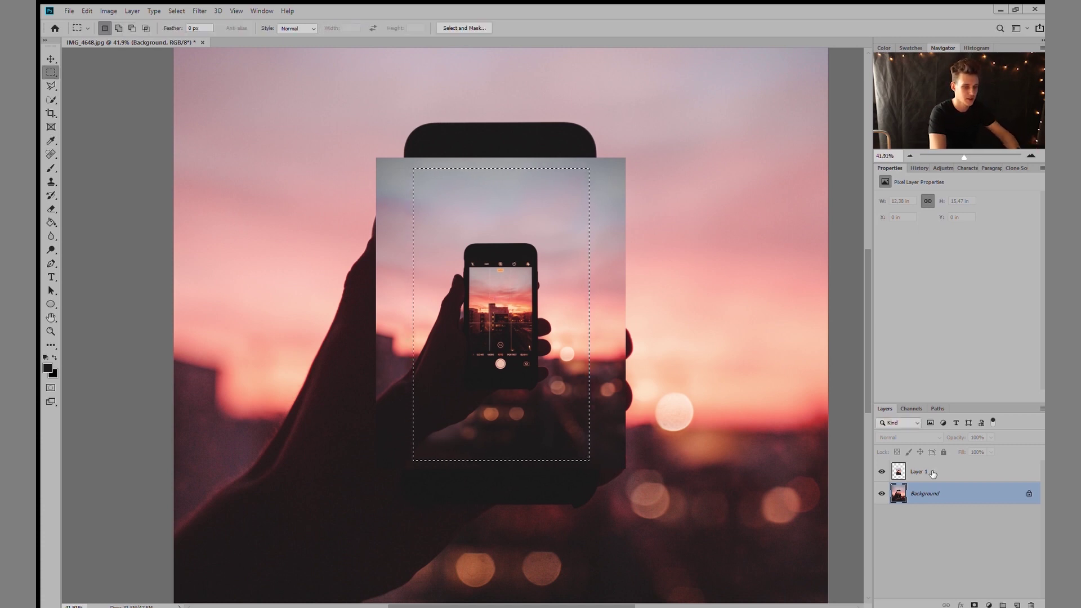
{"action": "left_click", "coordinate": [932, 473]}
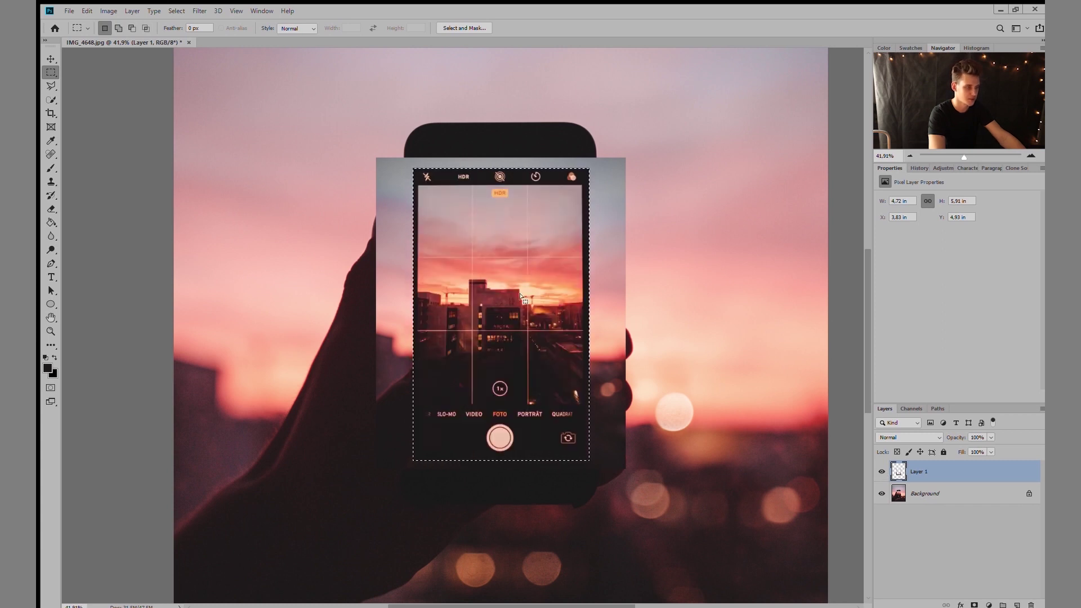
{"action": "key", "text": "ctrl+z"}
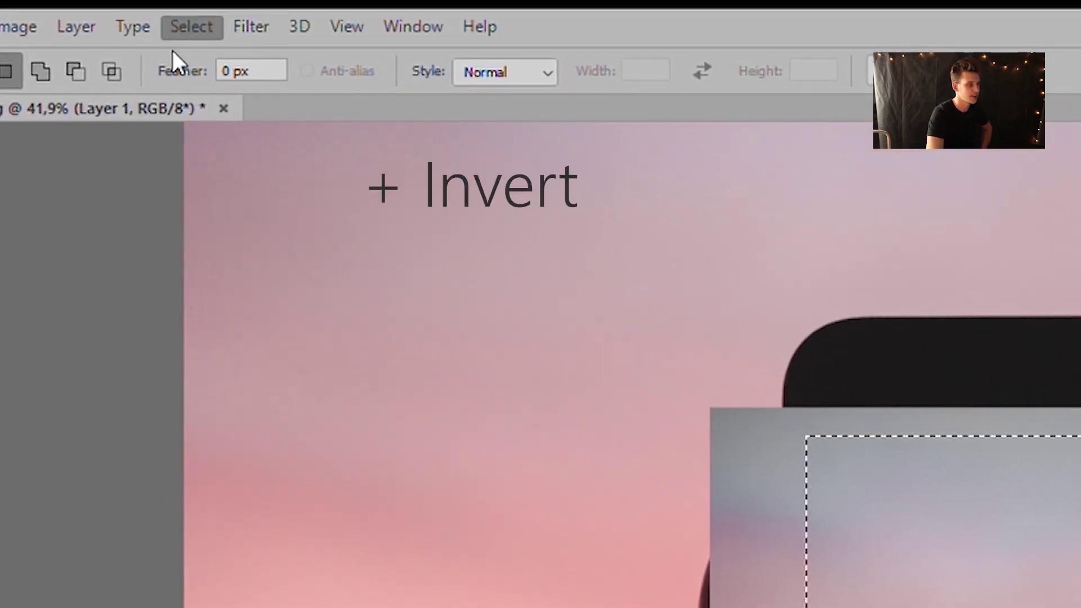
Invert the selection and delete the parts of Layer 1 that extend beyond the phone's display.
{"action": "key", "text": "ctrl+shift+i"}
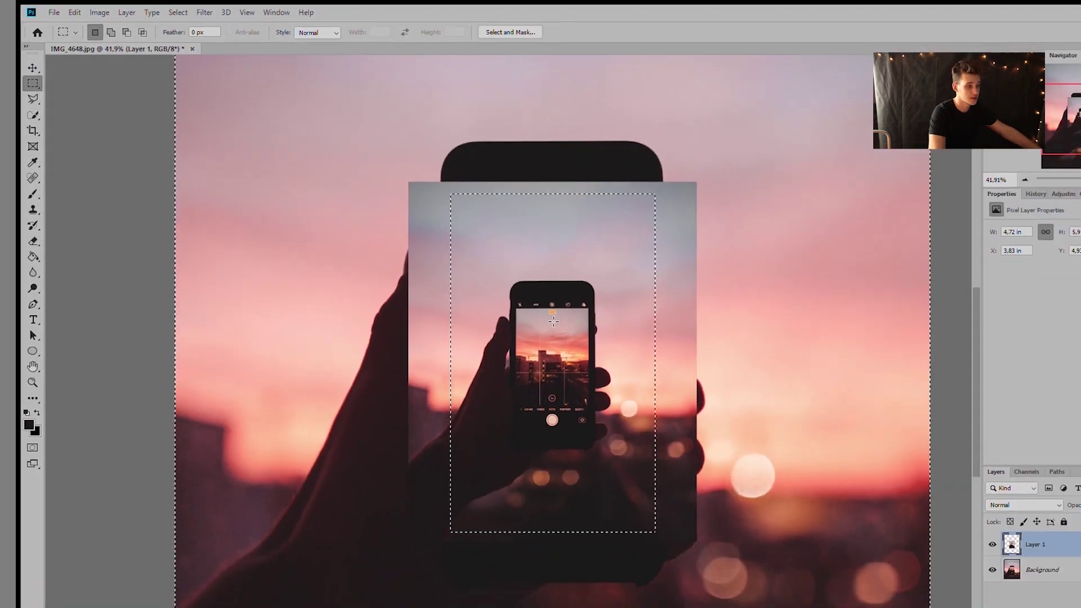
{"action": "scroll", "coordinate": [553, 322], "scroll_direction": "down", "scroll_amount": 2}
{"action": "scroll", "coordinate": [552, 320], "scroll_direction": "up", "scroll_amount": 1}
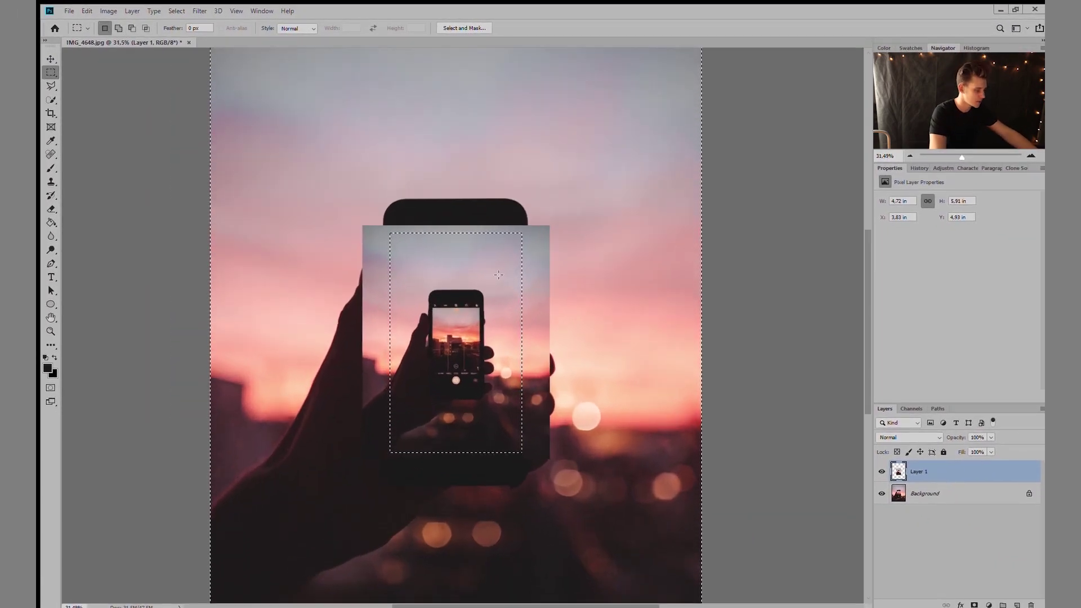
{"action": "scroll", "coordinate": [499, 275], "scroll_direction": "down", "scroll_amount": 1}
{"action": "key", "text": "Delete"}
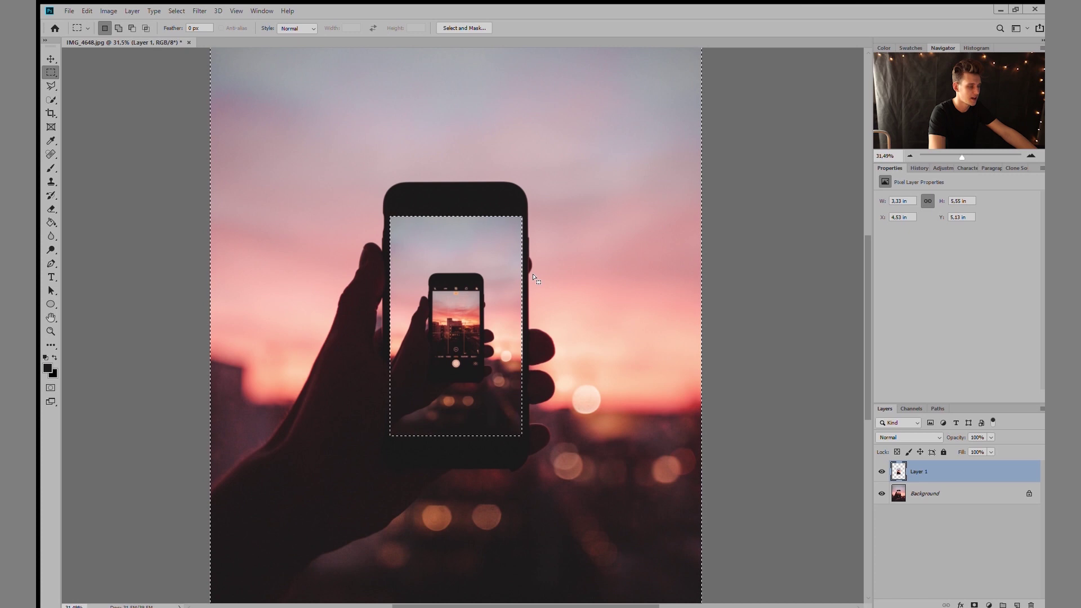
{"action": "scroll", "coordinate": [485, 281], "scroll_direction": "up", "scroll_amount": 3}
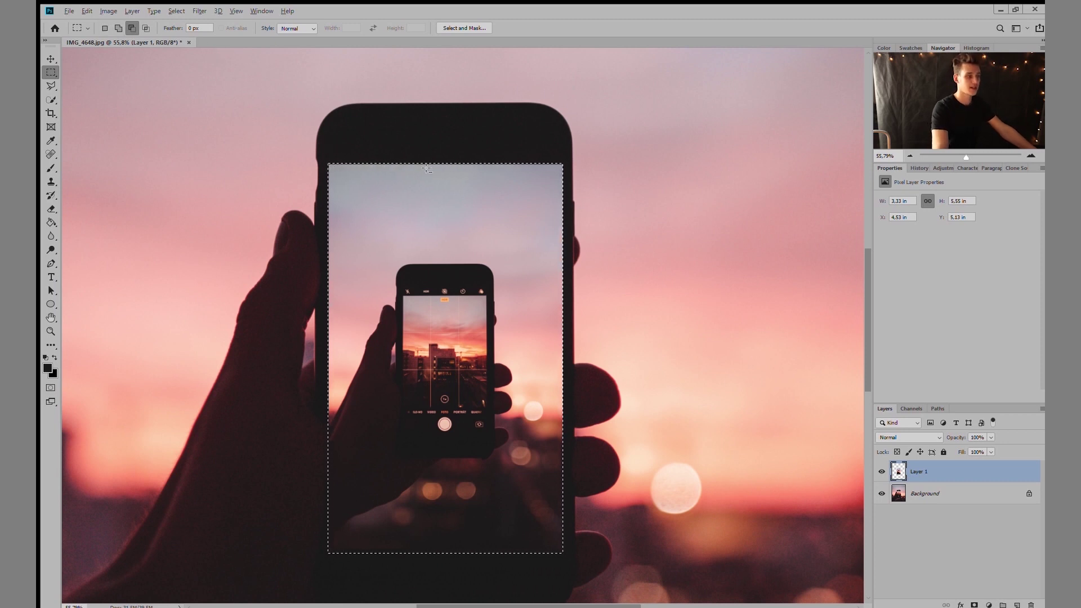
{"action": "scroll", "coordinate": [605, 245], "scroll_direction": "down", "scroll_amount": 3}
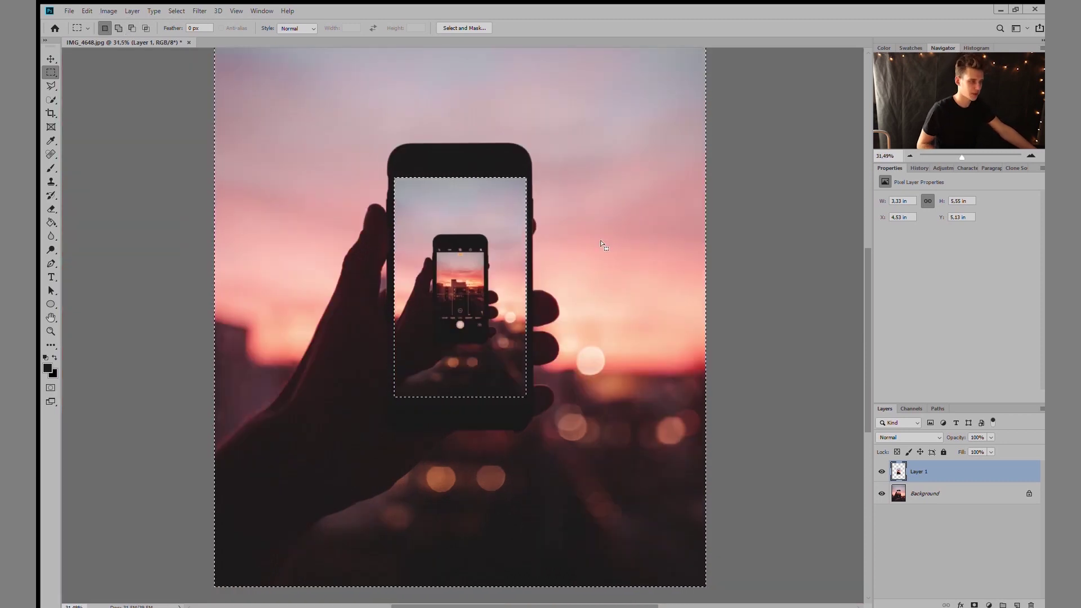
Clear the selection, lower Layer 1's opacity to 20% for comparison with the original display, and restore it to 100%.
{"action": "key", "text": "ctrl+d"}
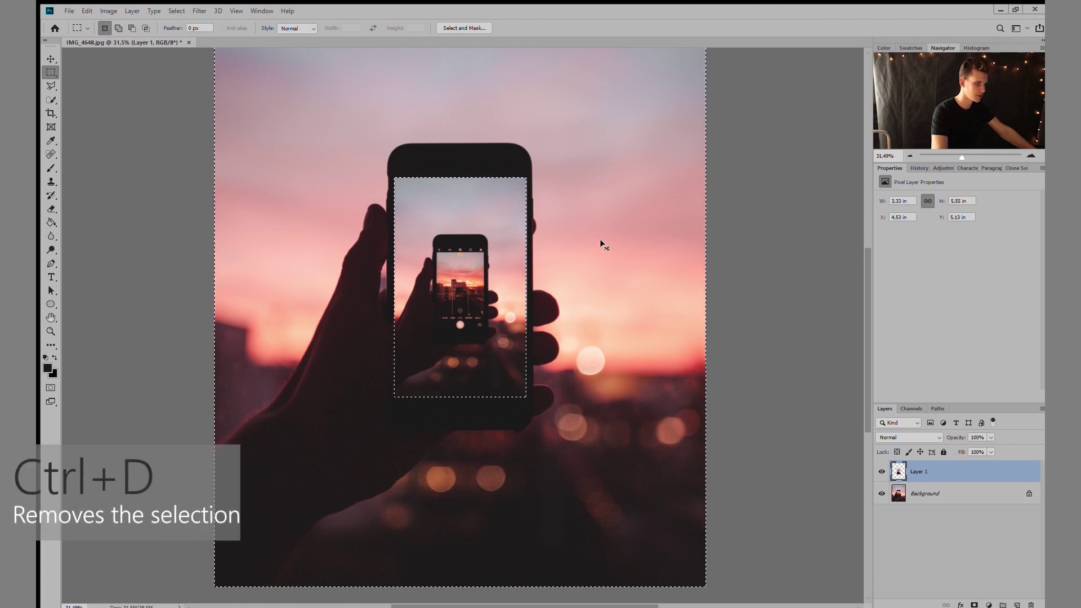
{"action": "key", "text": "2"}
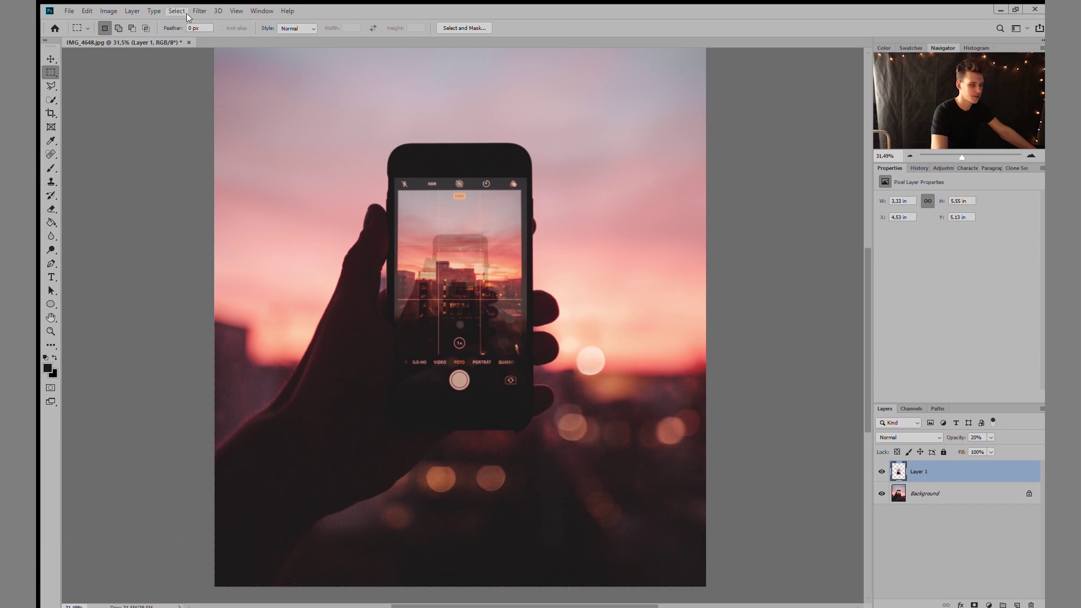
{"action": "key", "text": "0"}
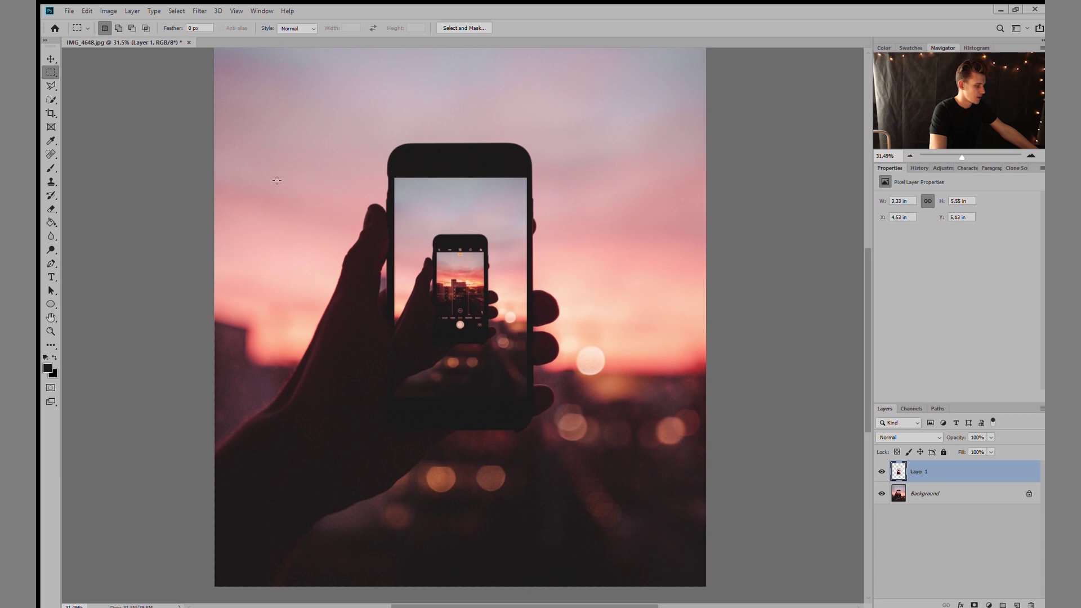
Duplicate Layer 1, move the copy to the upper right of the phone, and move the original to its upper left.
{"action": "key", "text": "v"}
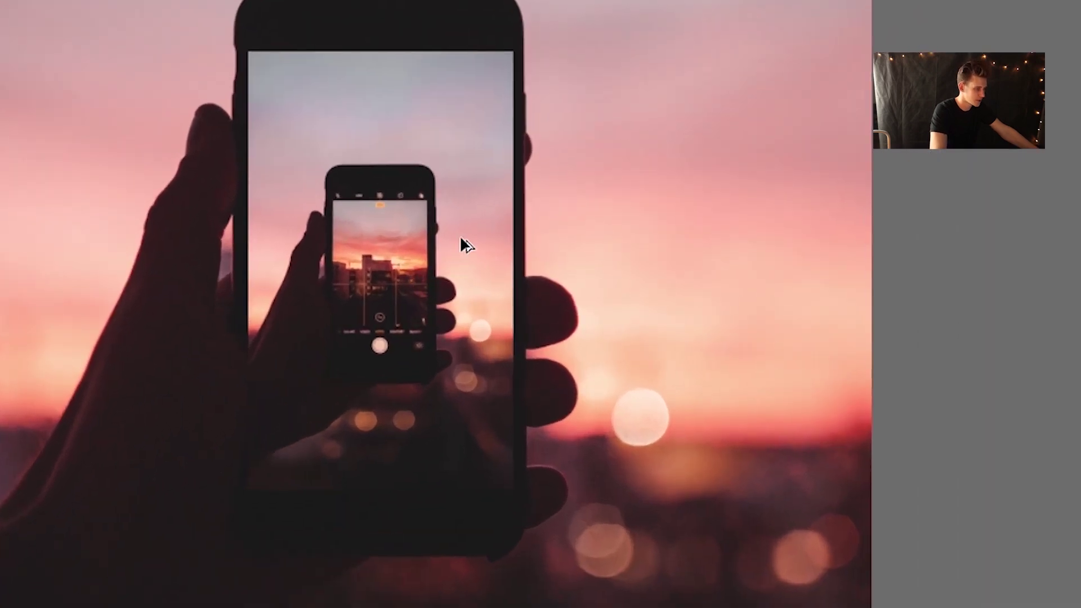
{"action": "left_click_drag", "start_coordinate": [472, 117], "coordinate": [727, 114]}
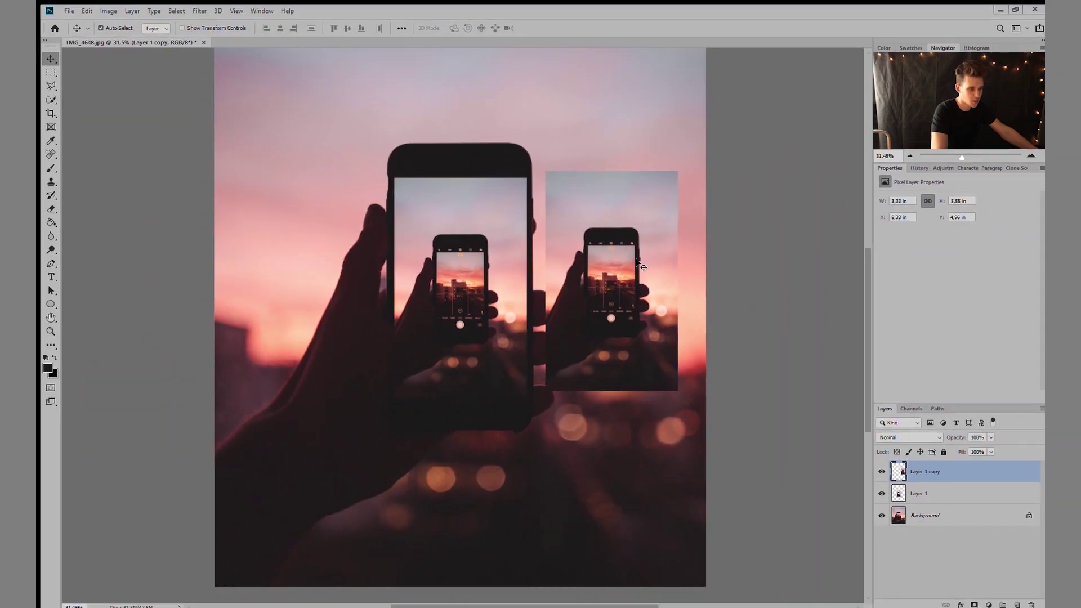
{"action": "left_click_drag", "start_coordinate": [672, 374], "coordinate": [640, 255]}
{"action": "left_click_drag", "start_coordinate": [450, 231], "coordinate": [349, 210]}
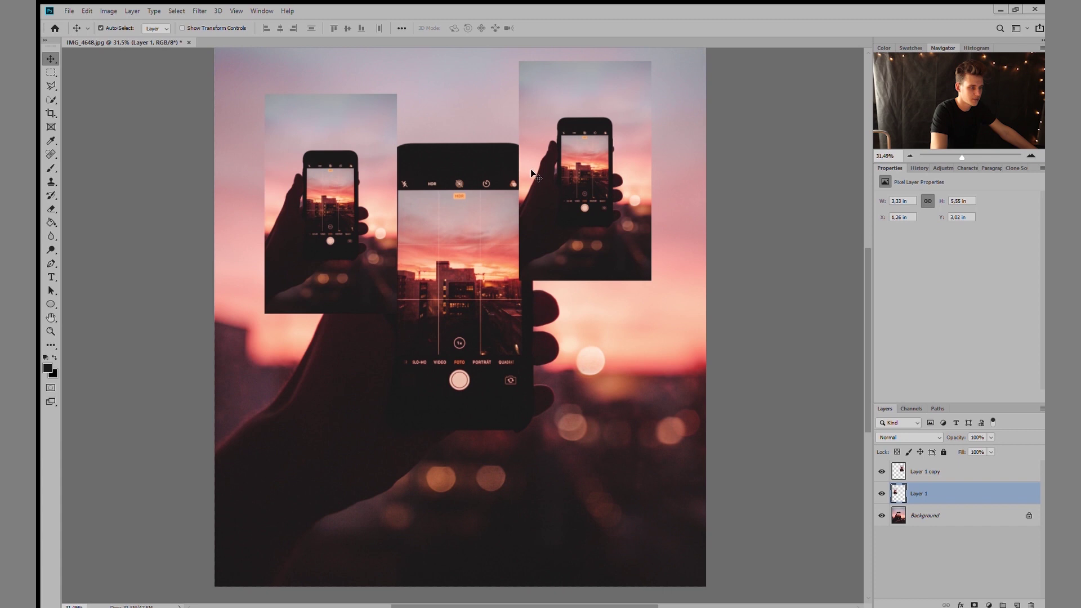
Undo the trial layer moves and the duplication, and duplicate Layer 1 again in place.
{"action": "left_click_drag", "start_coordinate": [354, 180], "coordinate": [484, 264]}
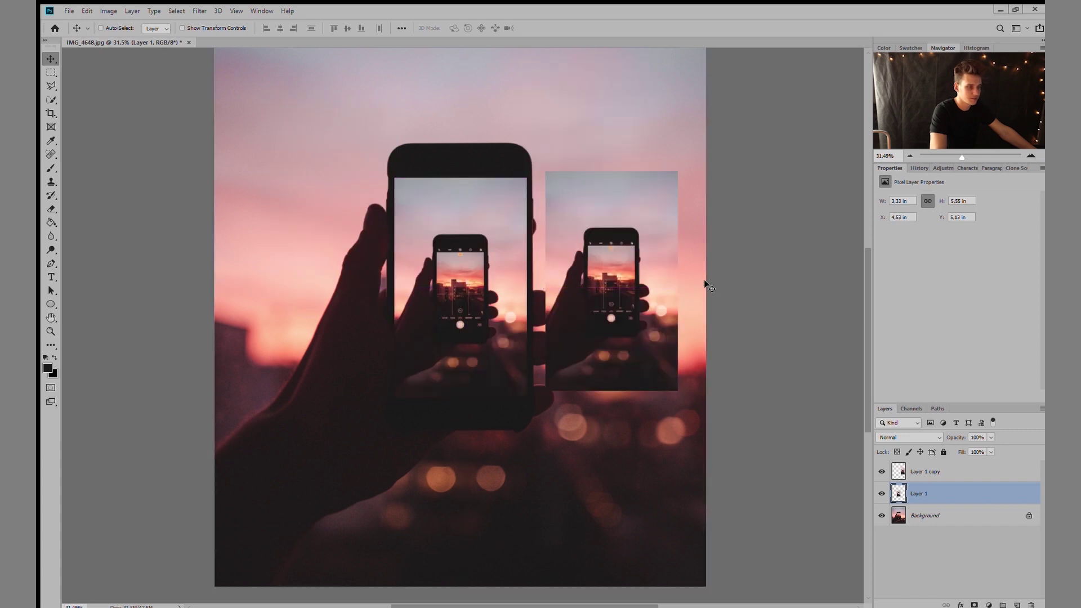
{"action": "key", "text": "ctrl+z"}
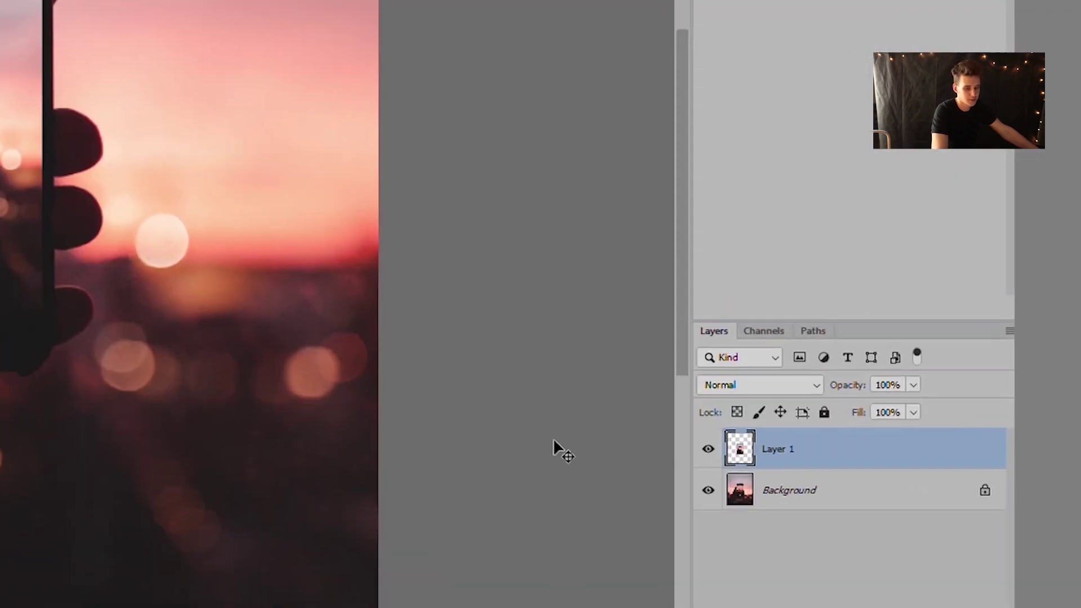
{"action": "key", "text": "ctrl+j"}
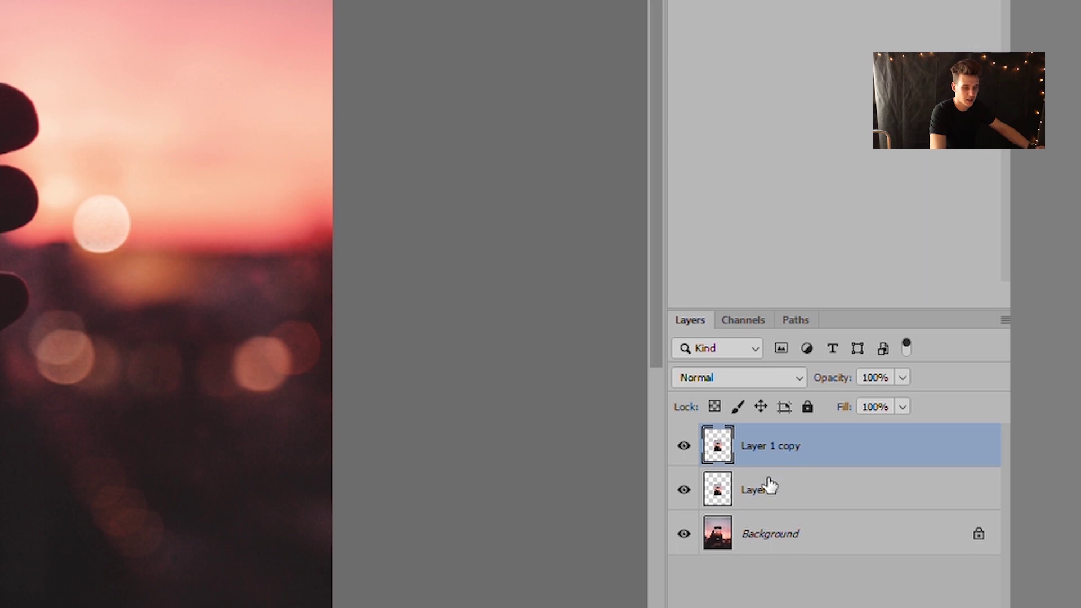
{"action": "left_click", "coordinate": [764, 496]}
{"action": "left_click", "coordinate": [764, 442]}
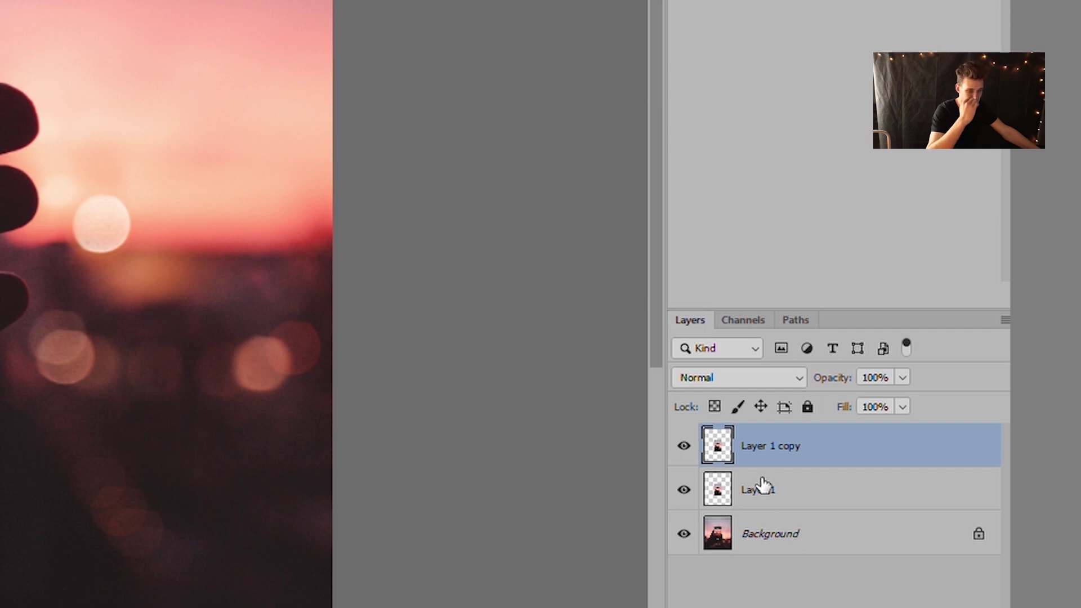
Duplicate the Background layer and undo the duplication.
{"action": "left_click", "coordinate": [766, 535]}
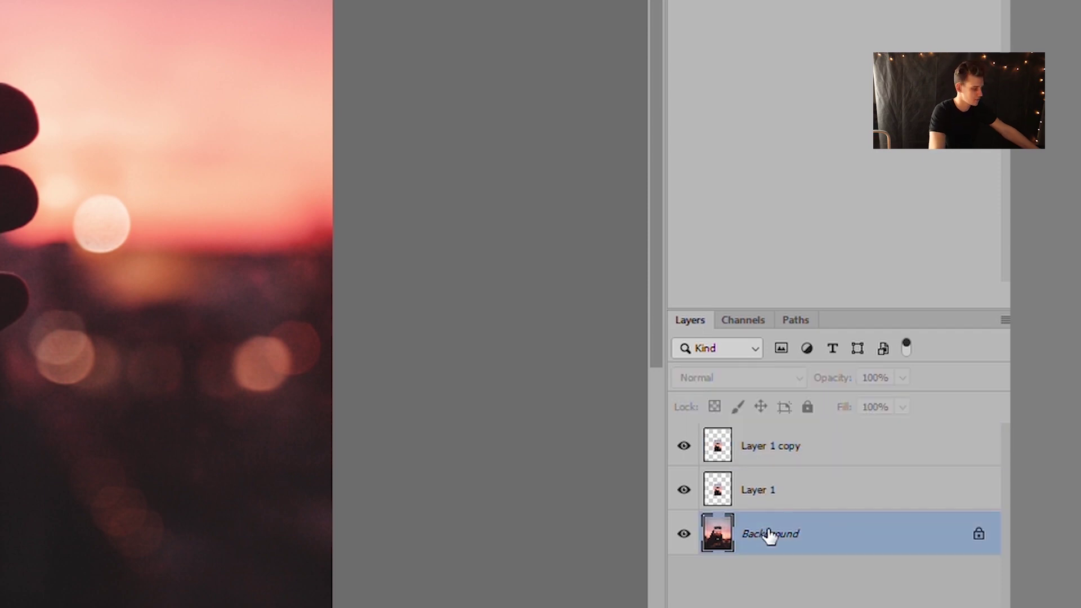
{"action": "key", "text": "ctrl+j"}
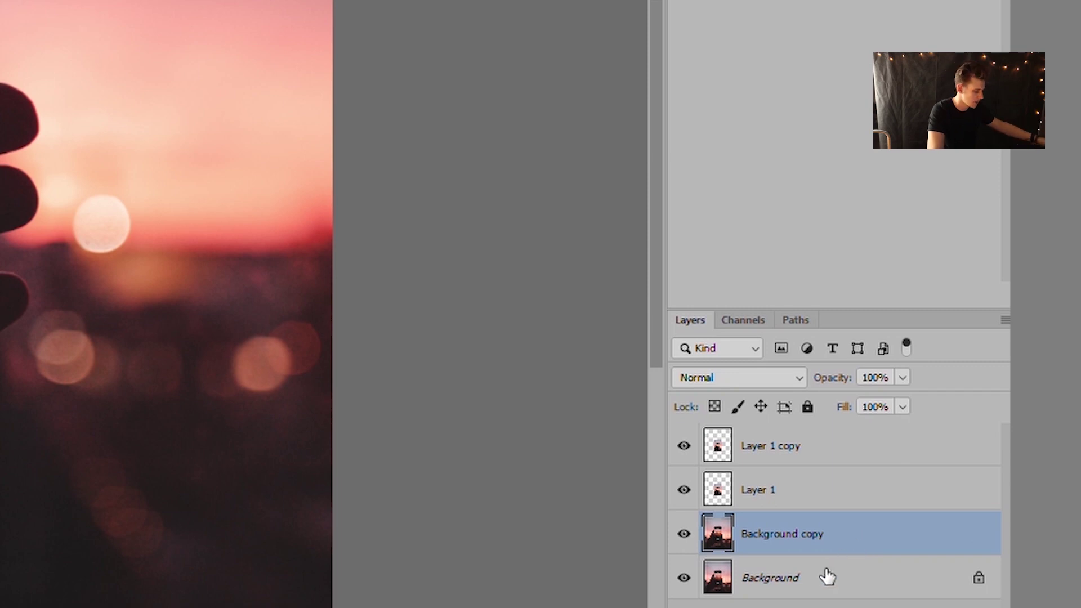
{"action": "key", "text": "ctrl+z"}
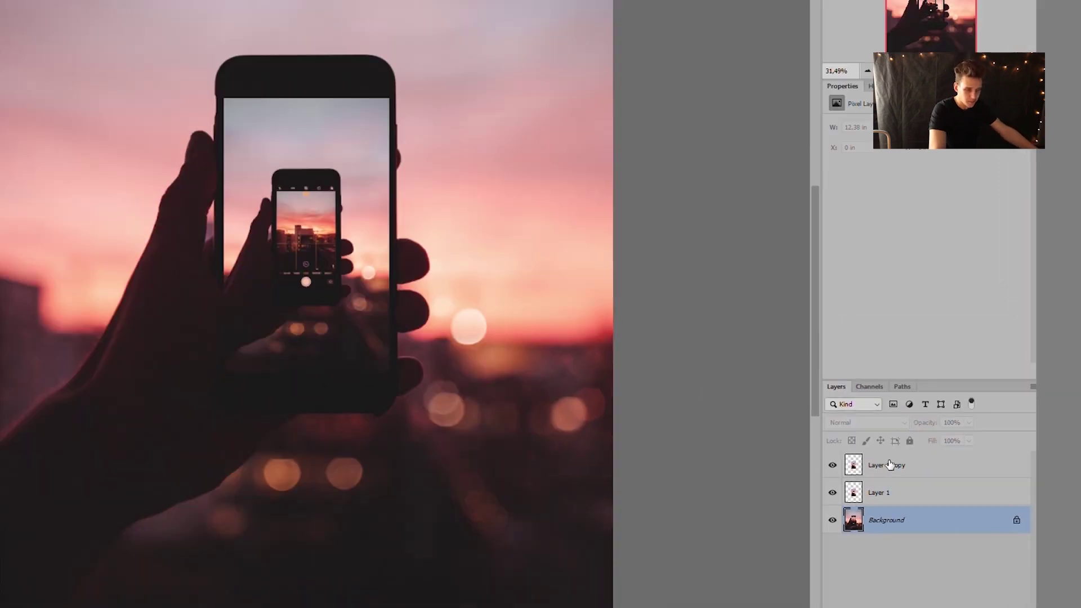
Move Layer 1 copy and Layer 1 apart on the canvas to compare them, and undo the moves.
{"action": "left_click", "coordinate": [937, 450]}
{"action": "left_click_drag", "start_coordinate": [472, 209], "coordinate": [382, 252]}
{"action": "left_click_drag", "start_coordinate": [458, 244], "coordinate": [484, 213]}
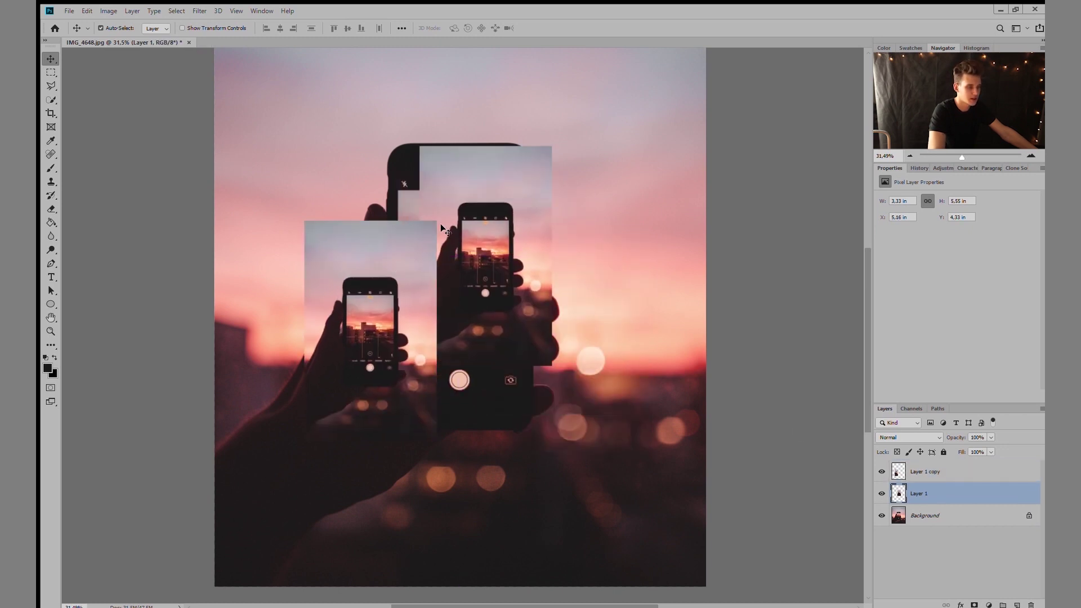
{"action": "left_click_drag", "start_coordinate": [371, 285], "coordinate": [317, 192]}
{"action": "key", "text": "ctrl+z"}
{"action": "key", "text": "ctrl+z"}
{"action": "key", "text": "ctrl+z"}
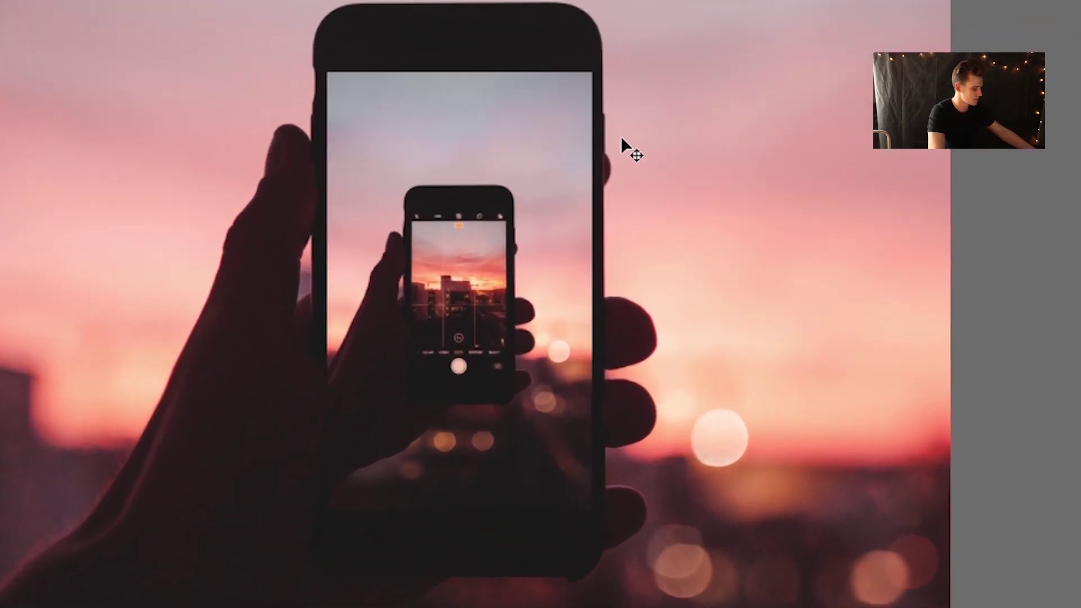
Scale Layer 1 copy down to about 1.27 × 2.13 in and fit it into the display of the smaller nested phone.
{"action": "key", "text": "ctrl+t"}
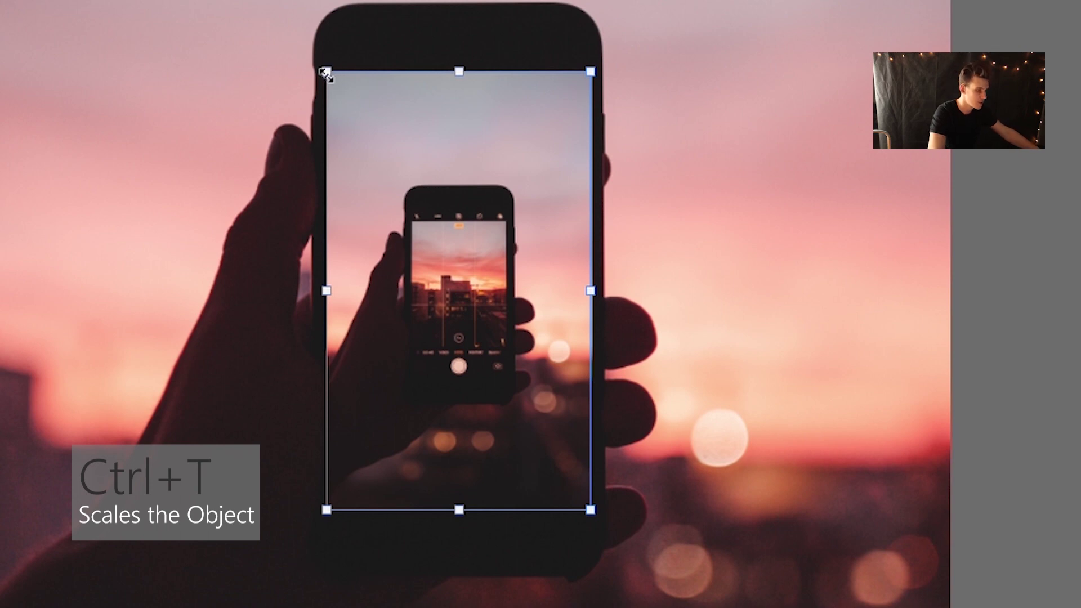
{"action": "left_click_drag", "start_coordinate": [326, 72], "coordinate": [489, 340]}
{"action": "left_click_drag", "start_coordinate": [560, 397], "coordinate": [481, 266]}
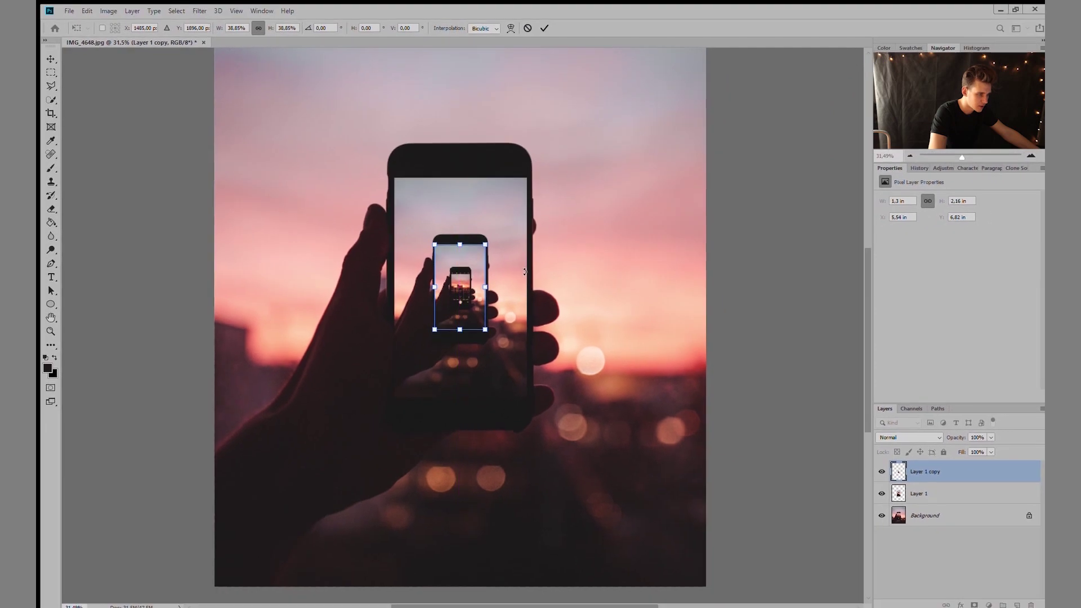
{"action": "key", "text": "Return"}
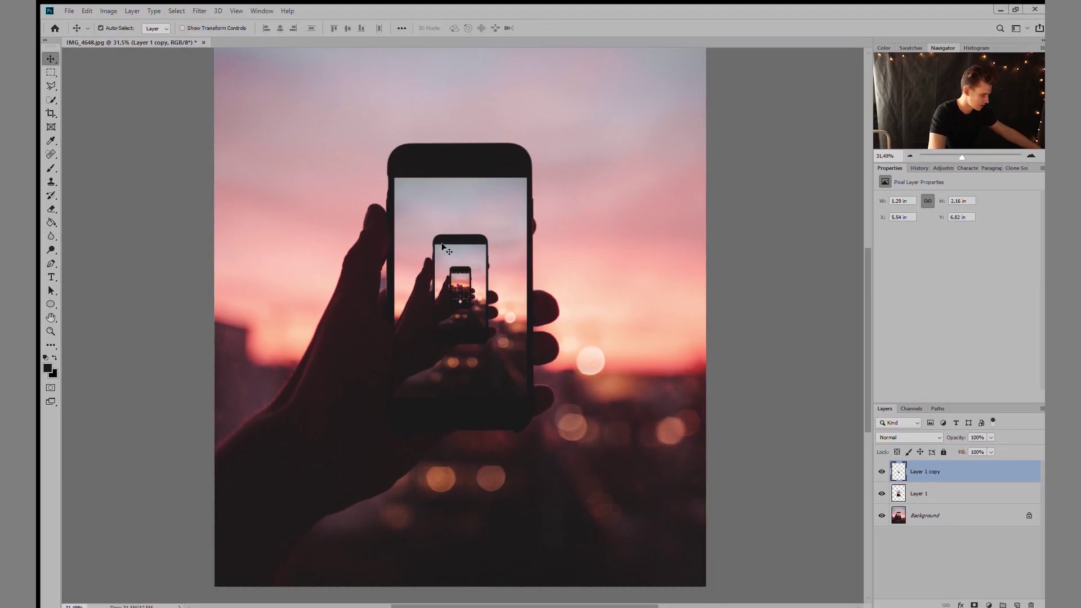
{"action": "scroll", "coordinate": [454, 247], "scroll_direction": "up", "scroll_amount": 3}
{"action": "scroll", "coordinate": [490, 265], "scroll_direction": "up", "scroll_amount": 2}
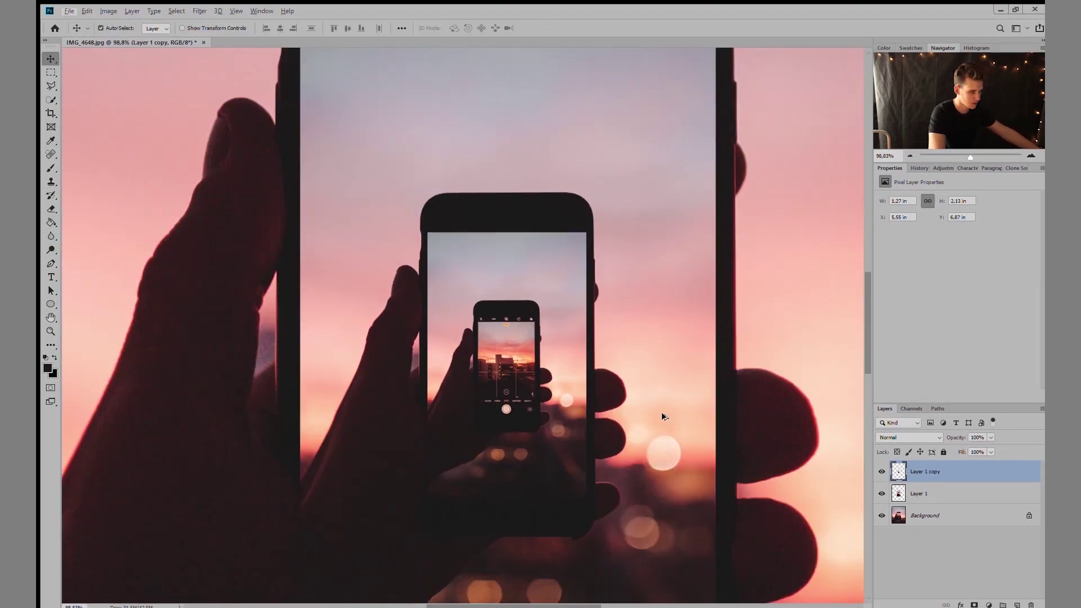
{"action": "scroll", "coordinate": [662, 411], "scroll_direction": "down", "scroll_amount": 3}
{"action": "scroll", "coordinate": [665, 416], "scroll_direction": "down", "scroll_amount": 3}
{"action": "scroll", "coordinate": [545, 325], "scroll_direction": "down", "scroll_amount": 2}
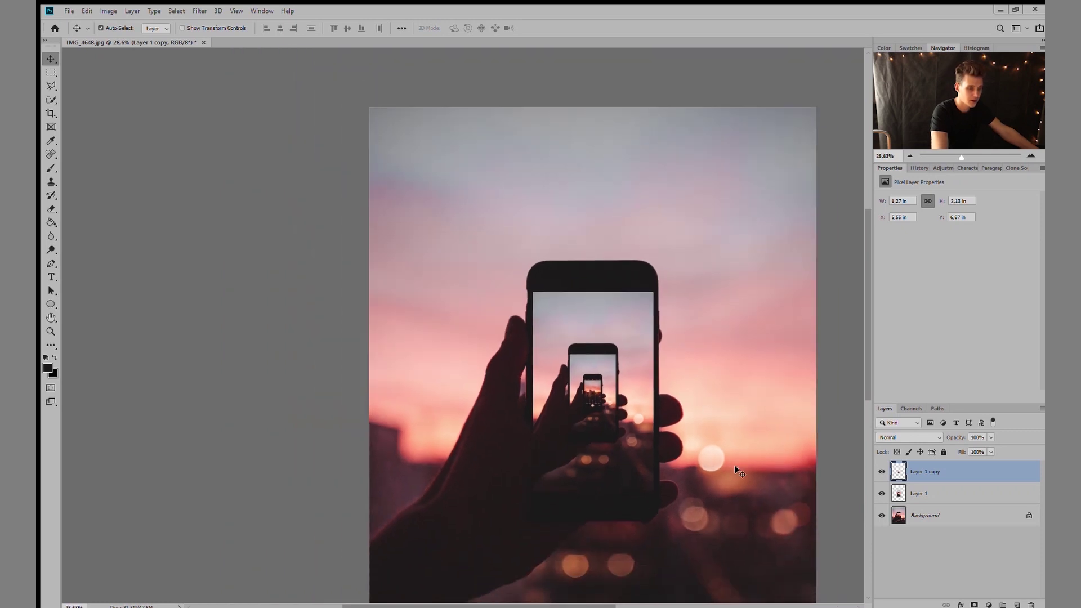
{"action": "scroll", "coordinate": [544, 325], "scroll_direction": "down", "scroll_amount": 2}
{"action": "scroll", "coordinate": [505, 294], "scroll_direction": "down", "scroll_amount": 1}
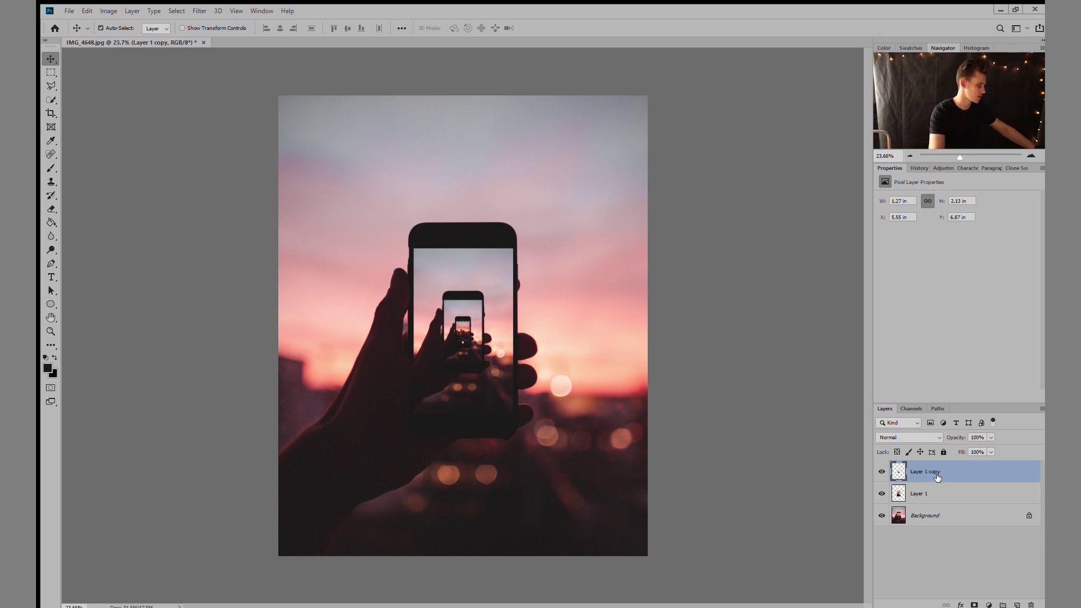
Duplicate Layer 1 copy and scale the duplicate to about 38.08%, fitting it into the next smaller phone's display.
{"action": "key", "text": "ctrl+j"}
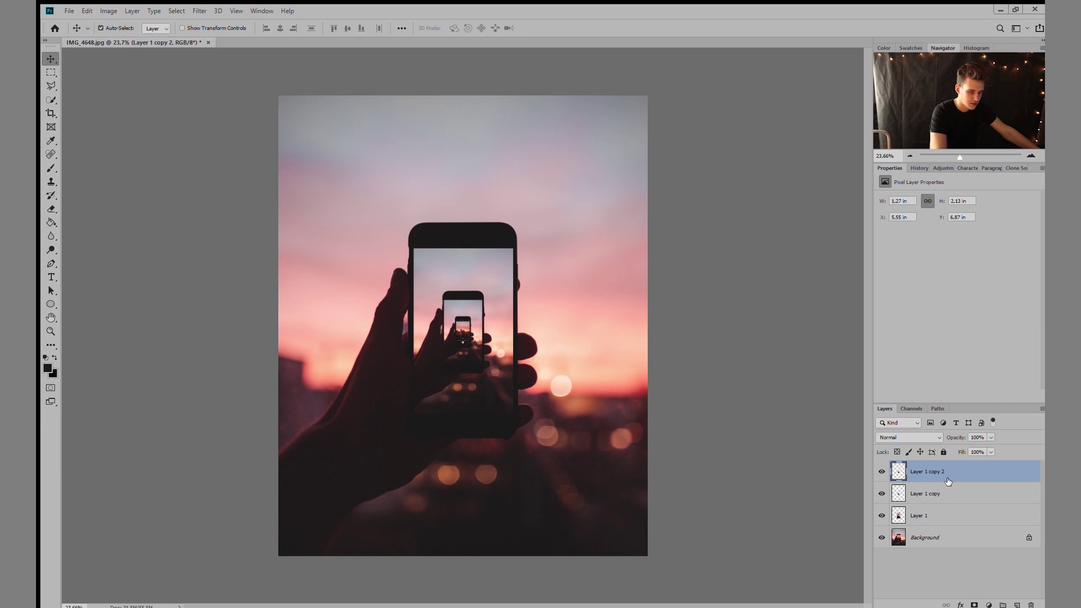
{"action": "scroll", "coordinate": [461, 332], "scroll_direction": "up", "scroll_amount": 7}
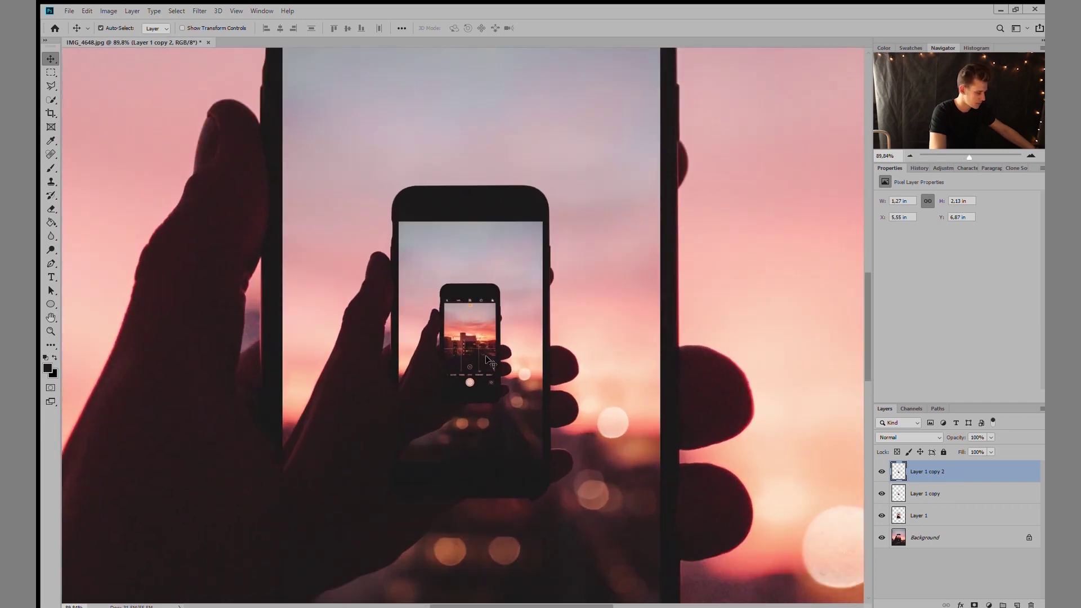
{"action": "key", "text": "ctrl+t"}
{"action": "left_click_drag", "start_coordinate": [398, 221], "coordinate": [468, 322]}
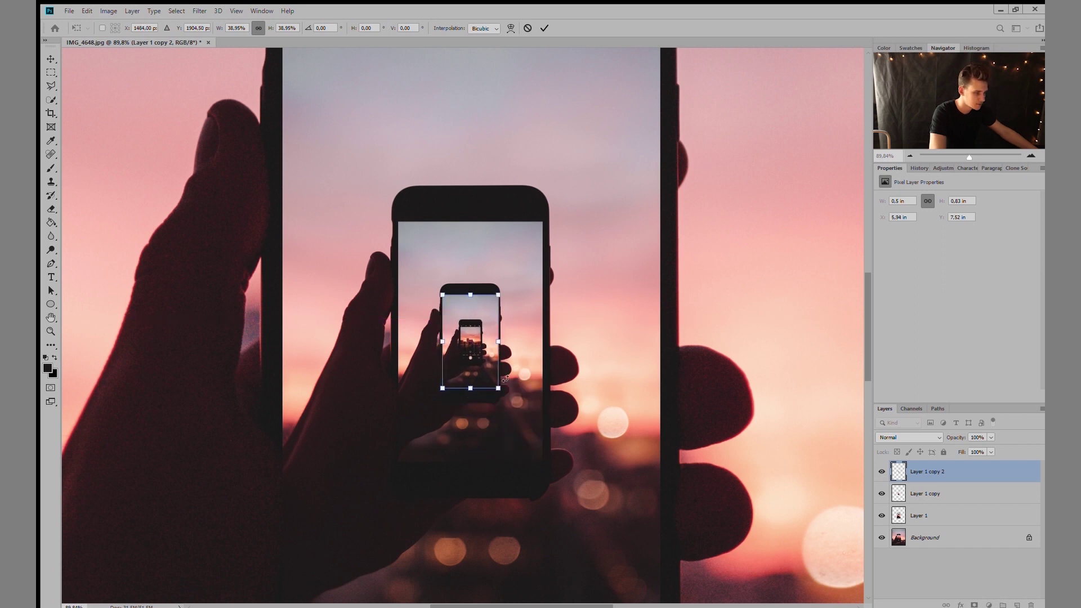
{"action": "left_click_drag", "start_coordinate": [500, 387], "coordinate": [497, 386]}
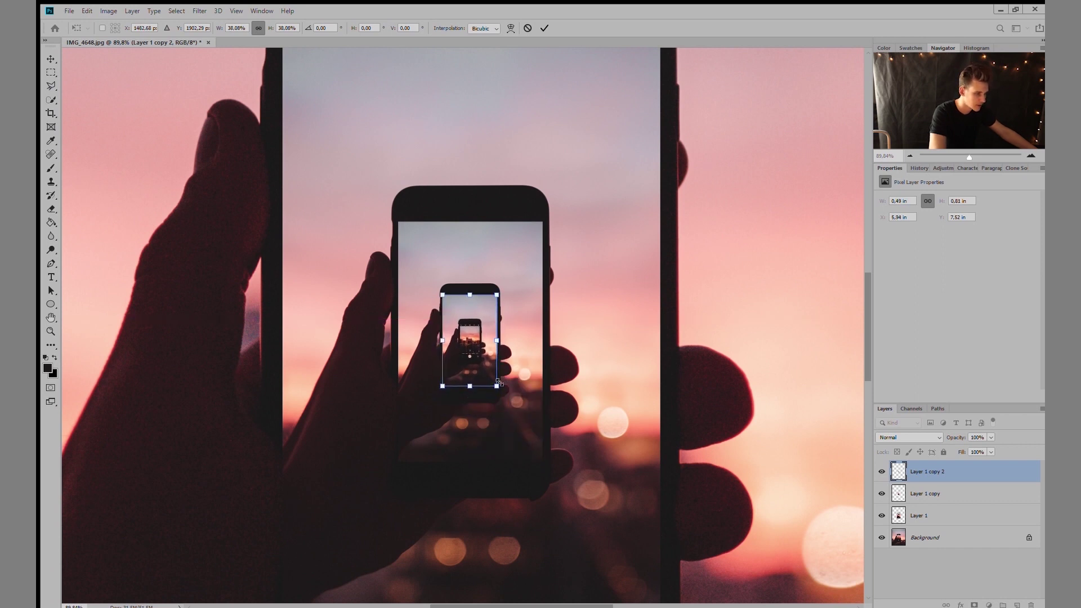
{"action": "key", "text": "Return"}
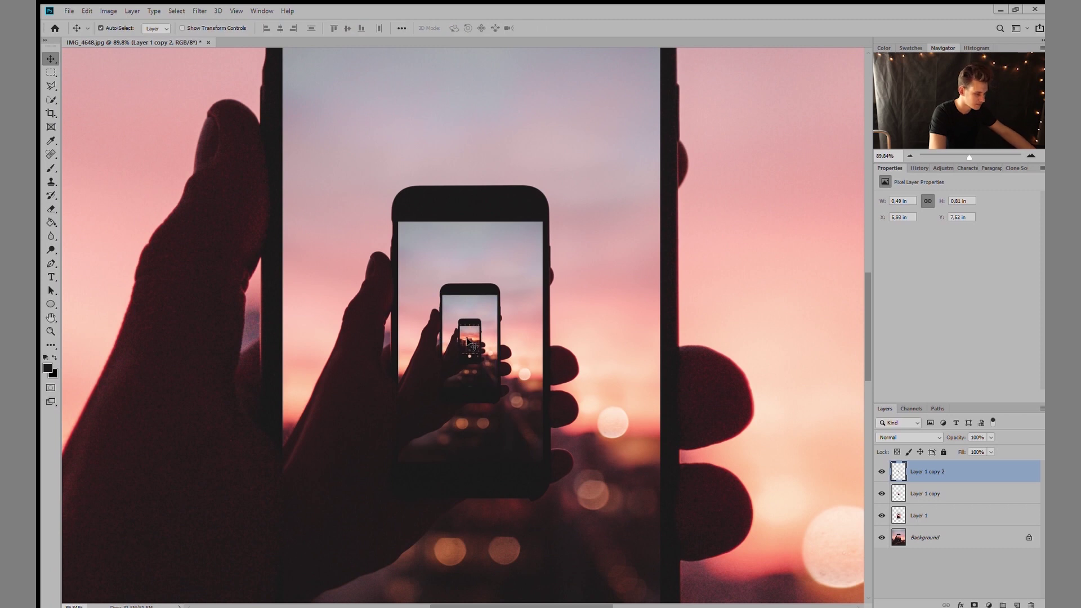
Nudge Layer 1 copy 2 down by two pixels to align it with the surrounding phone's display.
{"action": "key", "text": "Down"}
{"action": "key", "text": "Down"}
{"action": "key", "text": "Down"}
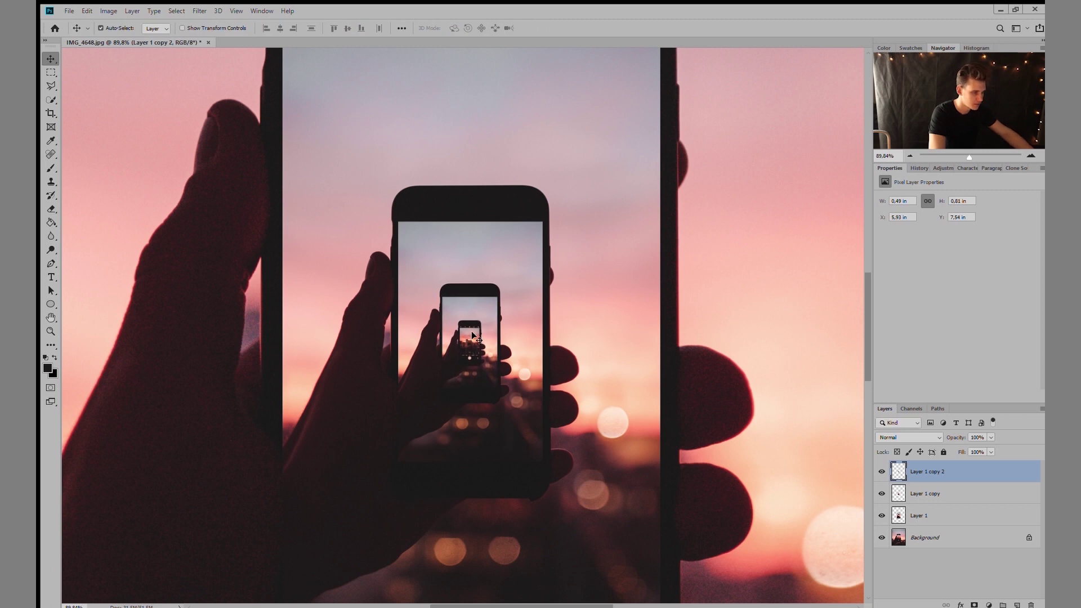
{"action": "key", "text": "Up"}
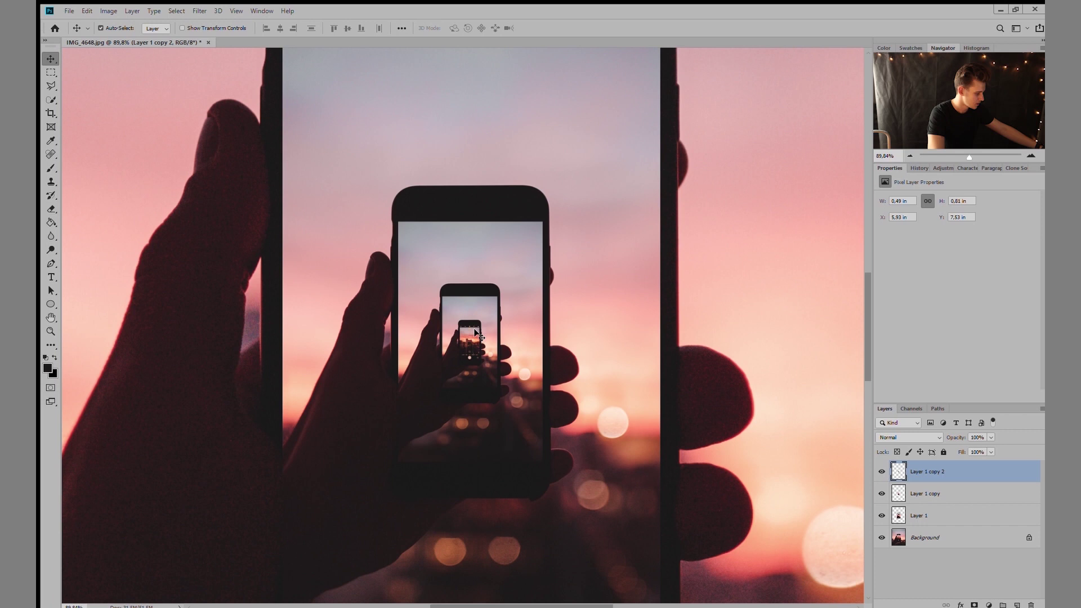
Duplicate Layer 1 copy 2 and scale the duplicate to about 0.19 × 0.3 in, fitting it into the innermost phone's display.
{"action": "key", "text": "ctrl+j"}
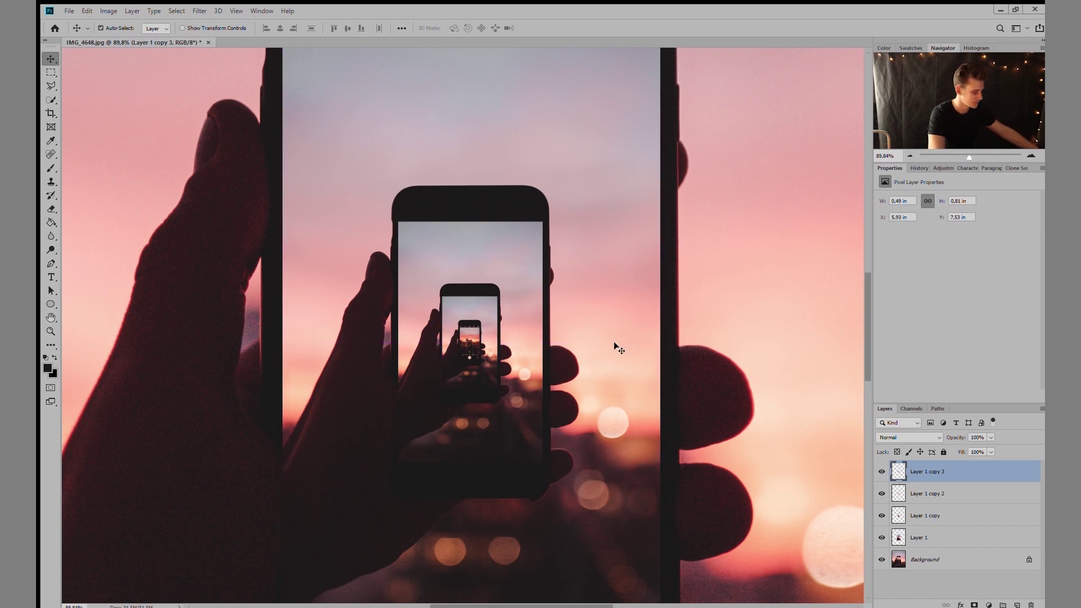
{"action": "key", "text": "ctrl+t"}
{"action": "scroll", "coordinate": [461, 327], "scroll_direction": "up", "scroll_amount": 5}
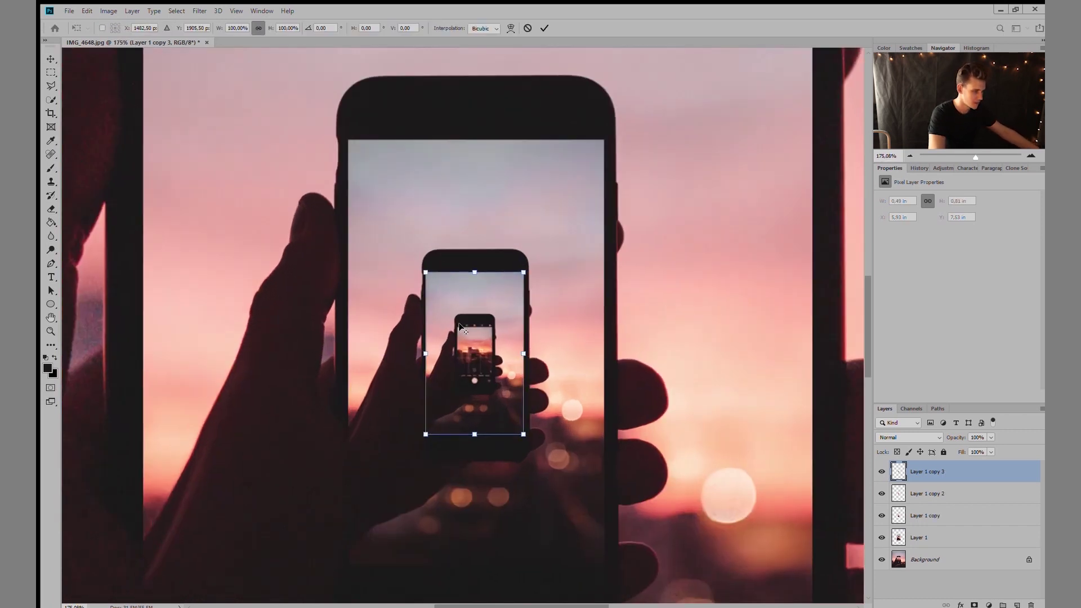
{"action": "left_click_drag", "start_coordinate": [401, 242], "coordinate": [499, 405]}
{"action": "left_click_drag", "start_coordinate": [533, 437], "coordinate": [485, 357]}
{"action": "key", "text": "Return"}
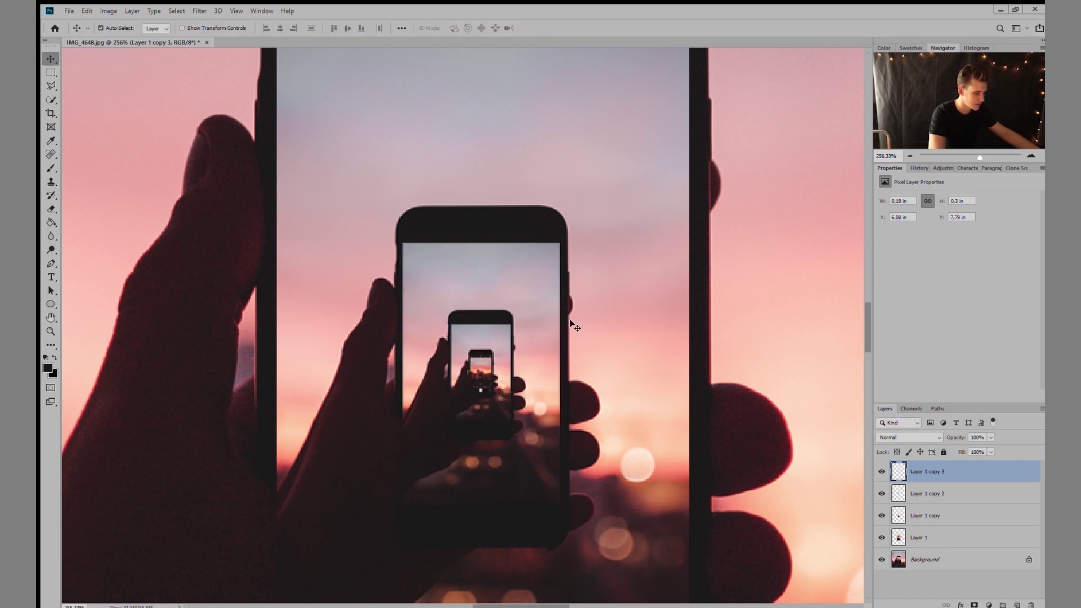
Examine the nested phone images at overall and pixel-level magnification to check the alignment and depth of the effect.
{"action": "scroll", "coordinate": [521, 370], "scroll_direction": "down", "scroll_amount": 5}
{"action": "scroll", "coordinate": [521, 370], "scroll_direction": "down", "scroll_amount": 2}
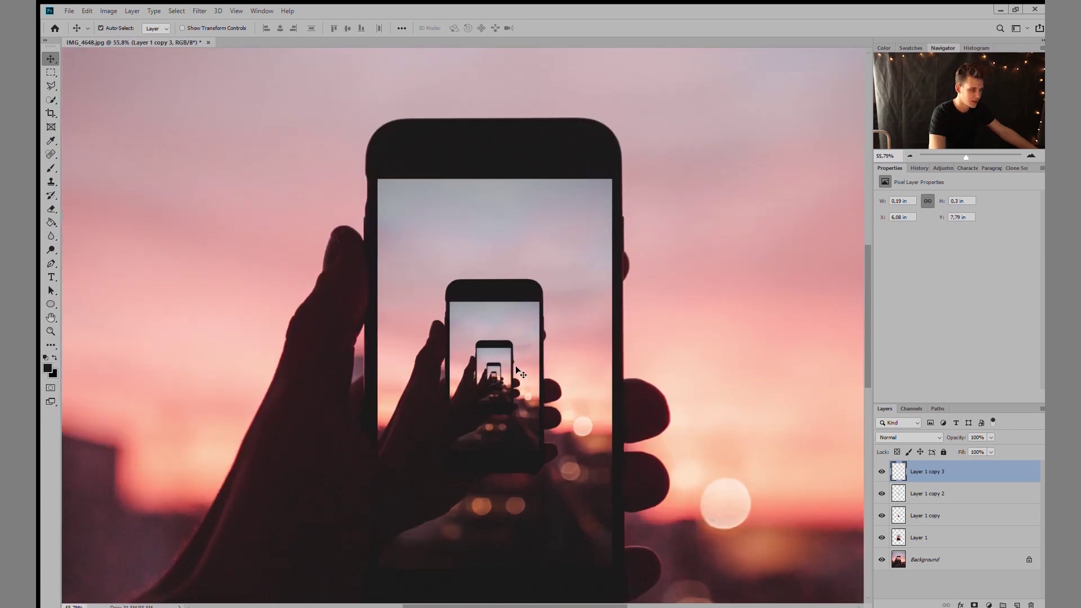
{"action": "scroll", "coordinate": [526, 394], "scroll_direction": "down", "scroll_amount": 3}
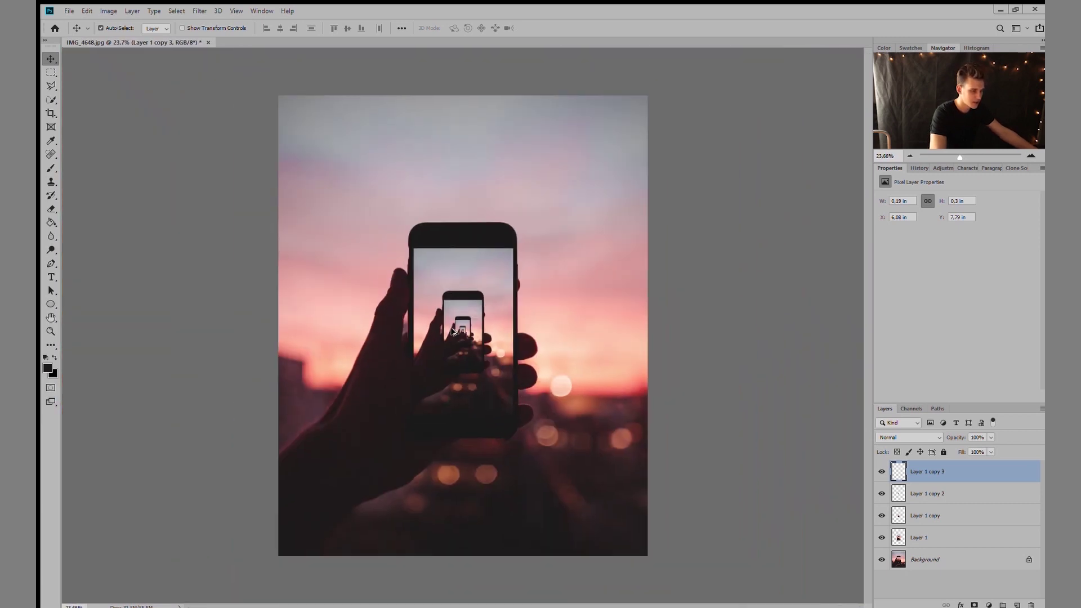
{"action": "scroll", "coordinate": [463, 329], "scroll_direction": "up", "scroll_amount": 13}
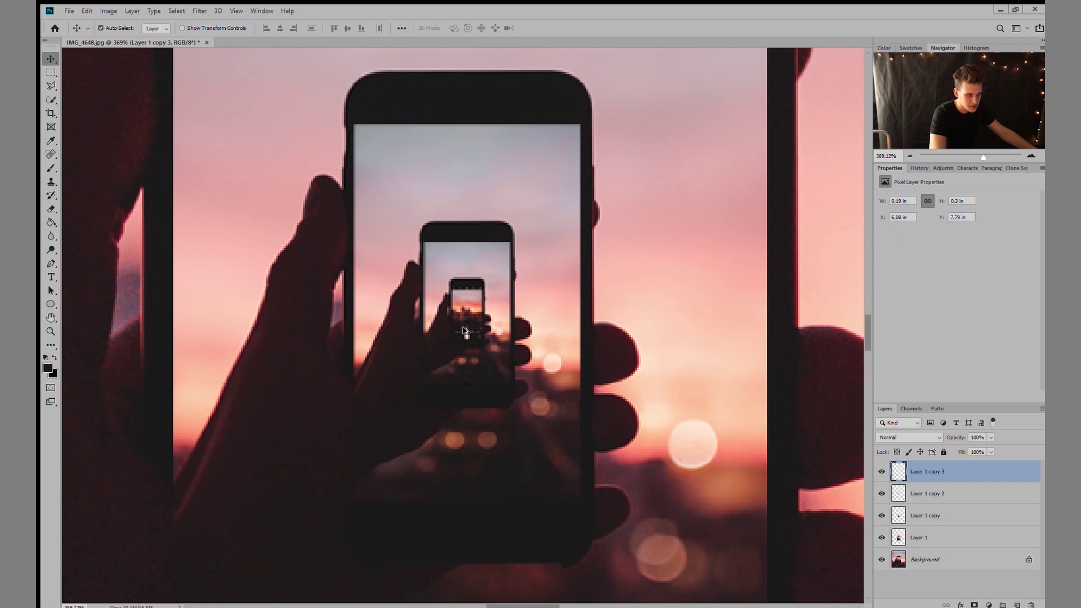
{"action": "scroll", "coordinate": [468, 329], "scroll_direction": "up", "scroll_amount": 1}
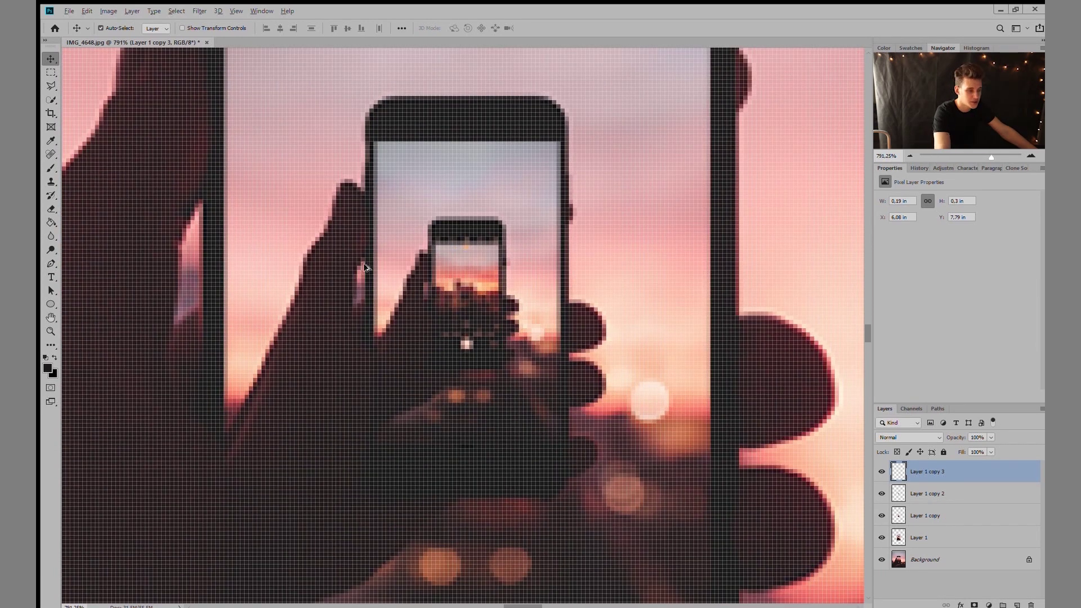
{"action": "scroll", "coordinate": [461, 260], "scroll_direction": "down", "scroll_amount": 10}
{"action": "scroll", "coordinate": [426, 265], "scroll_direction": "up", "scroll_amount": 3}
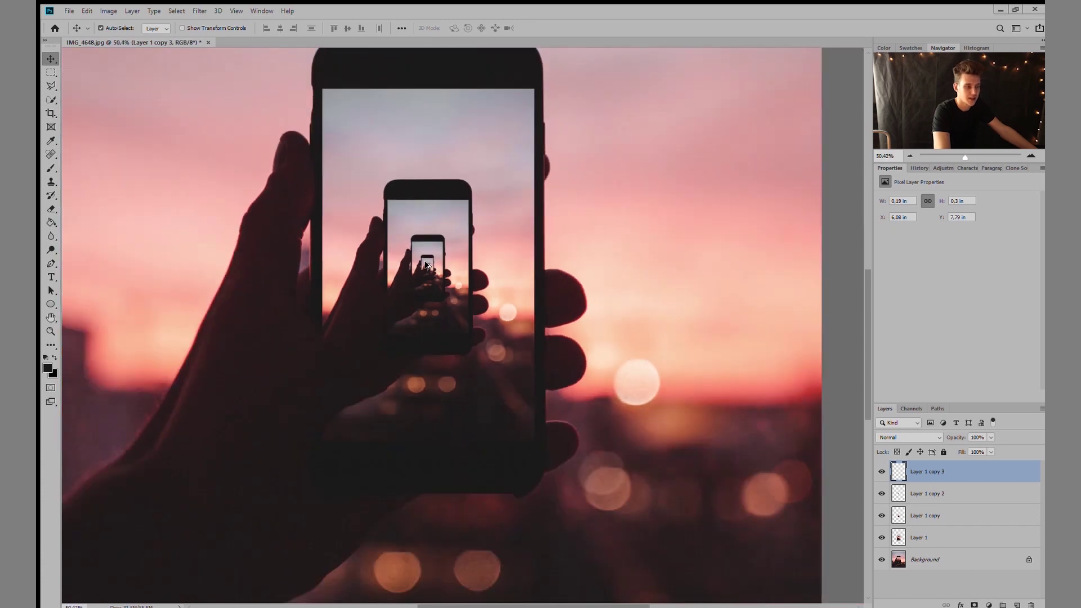
{"action": "scroll", "coordinate": [476, 295], "scroll_direction": "down", "scroll_amount": 8}
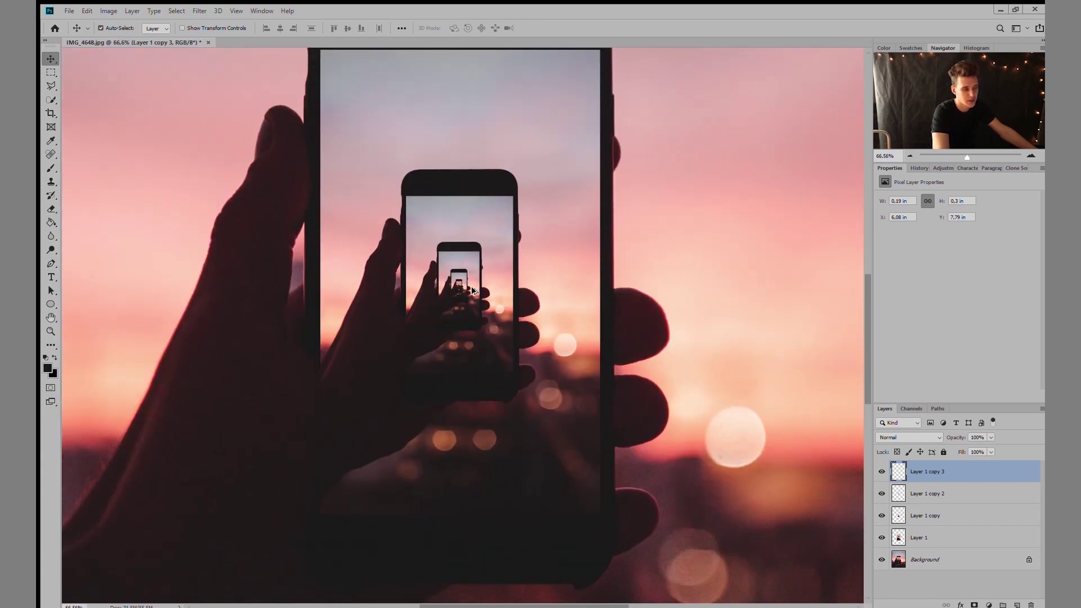